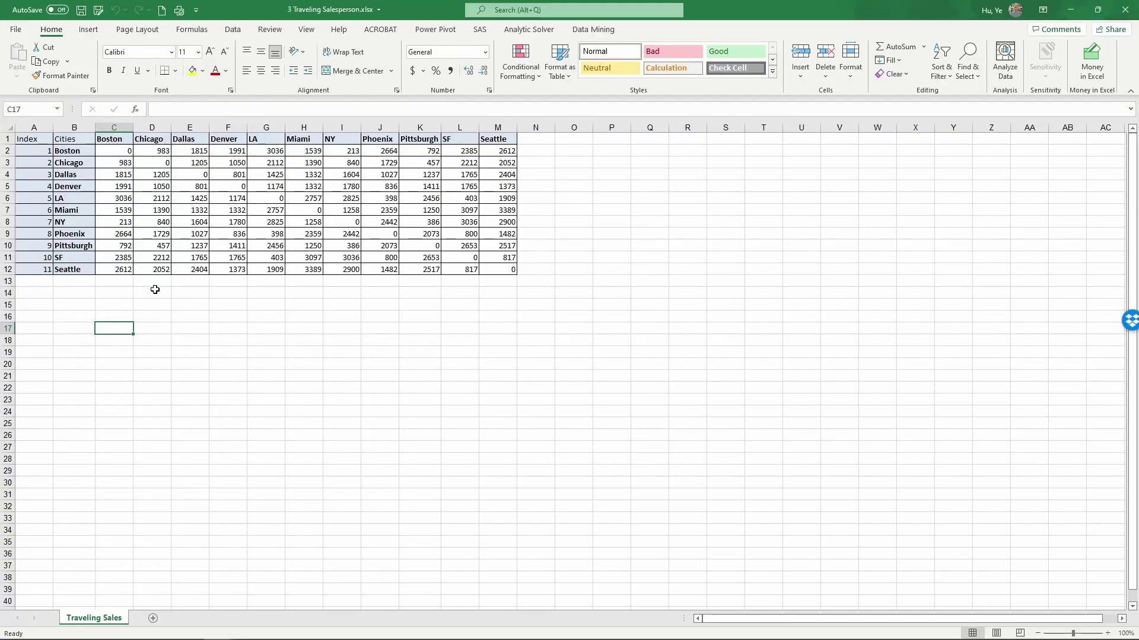
# Step: Review the city list and distance matrix, Boston through Seattle, starting at C2
pyautogui.click(72, 152)
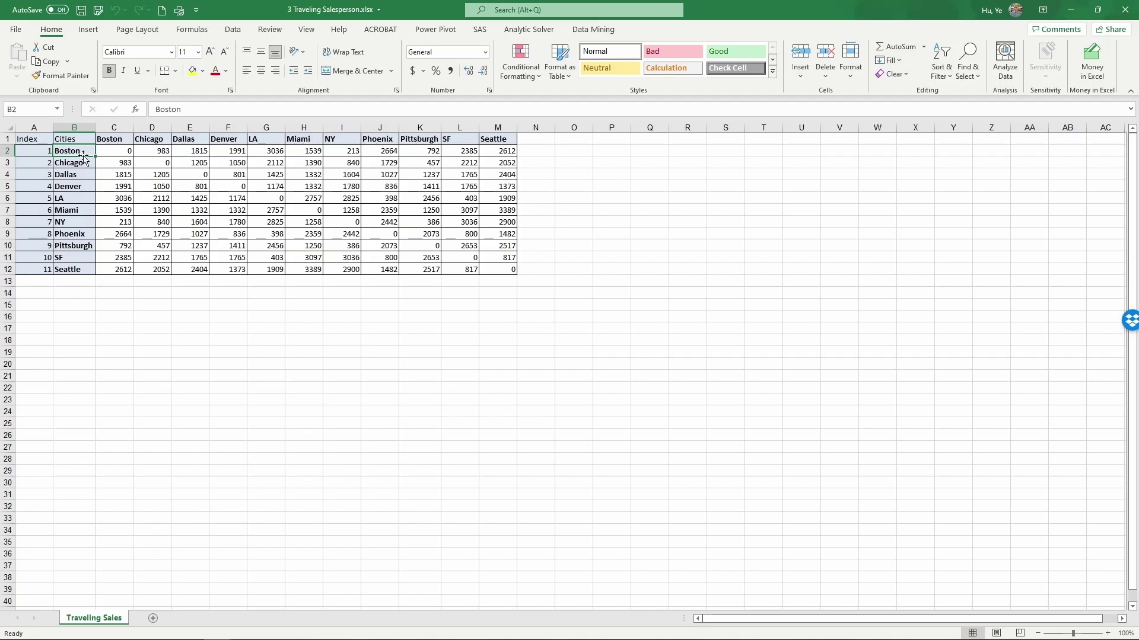
pyautogui.moveTo(71, 151); pyautogui.dragTo(69, 272)
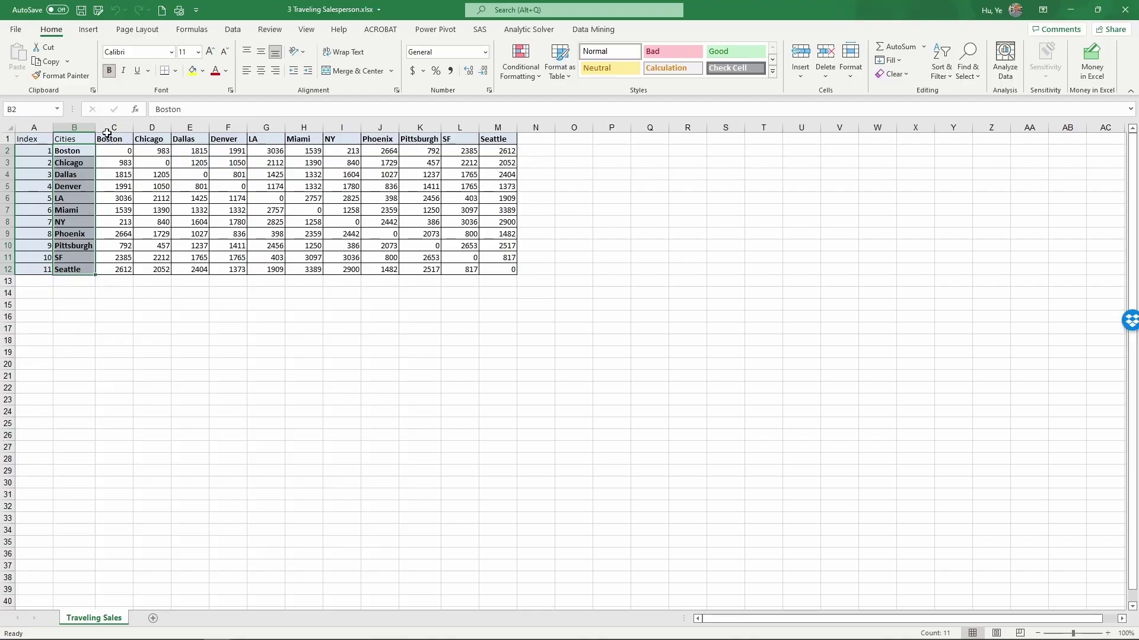
pyautogui.moveTo(108, 139); pyautogui.dragTo(483, 137)
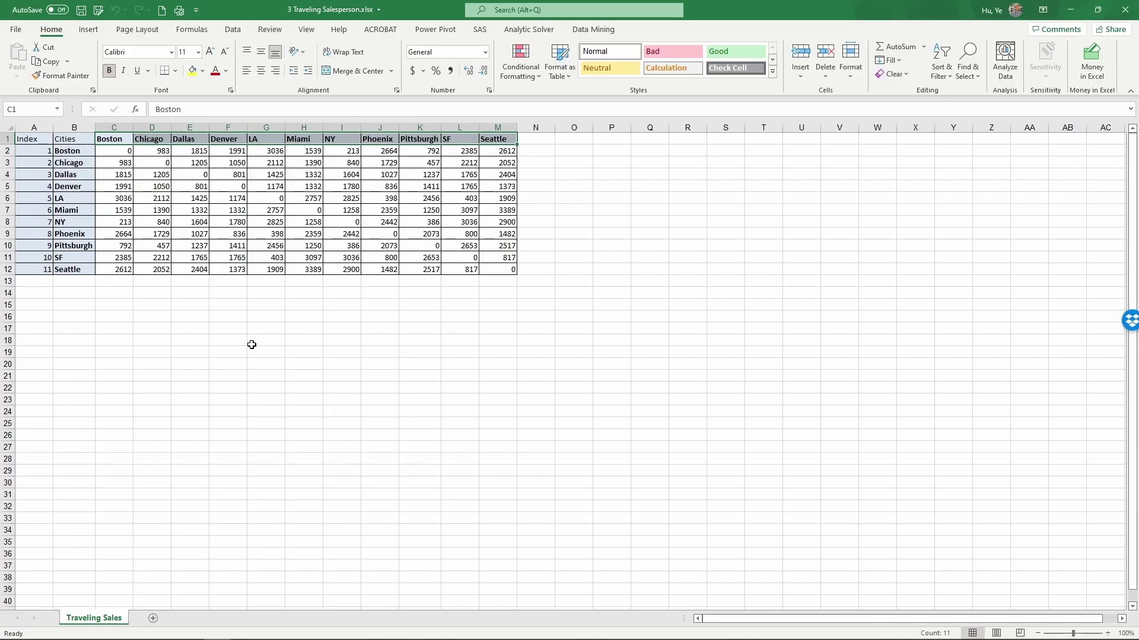
pyautogui.click(114, 146)
pyautogui.click(150, 161)
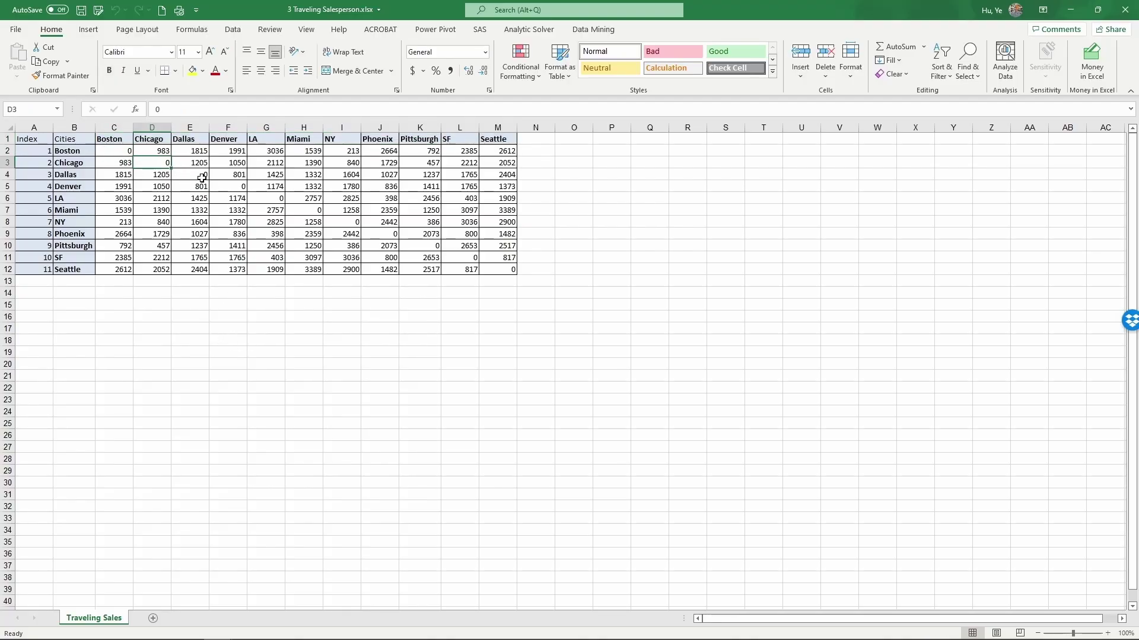
pyautogui.click(109, 146)
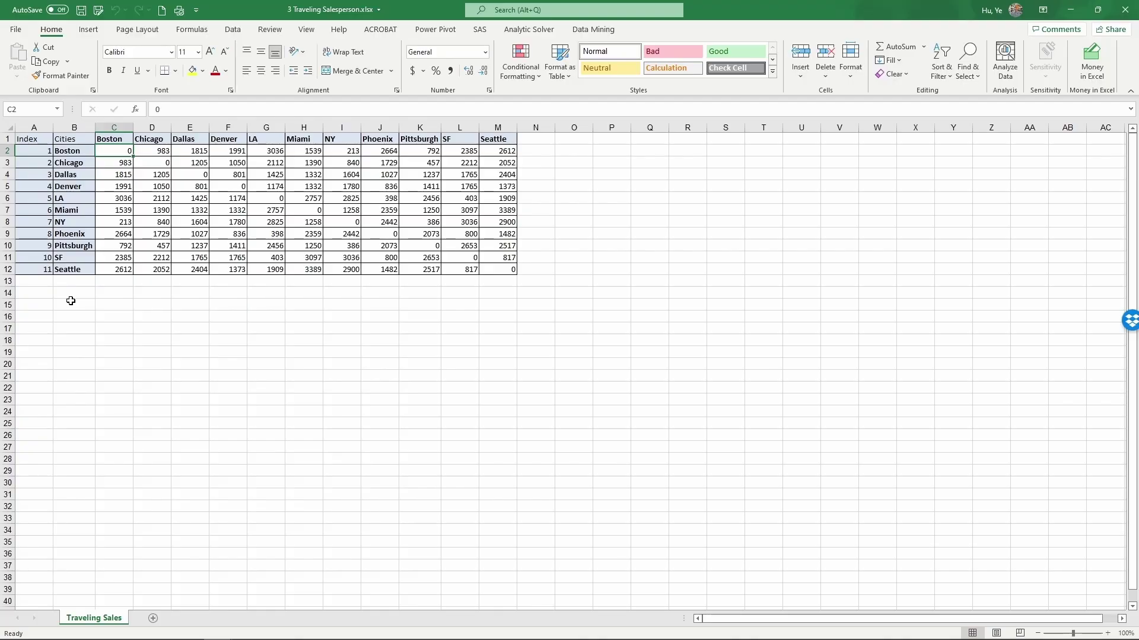
# Step: Enter the heading 'Order' in B14 with 1 and 2 below it
pyautogui.click(71, 296)
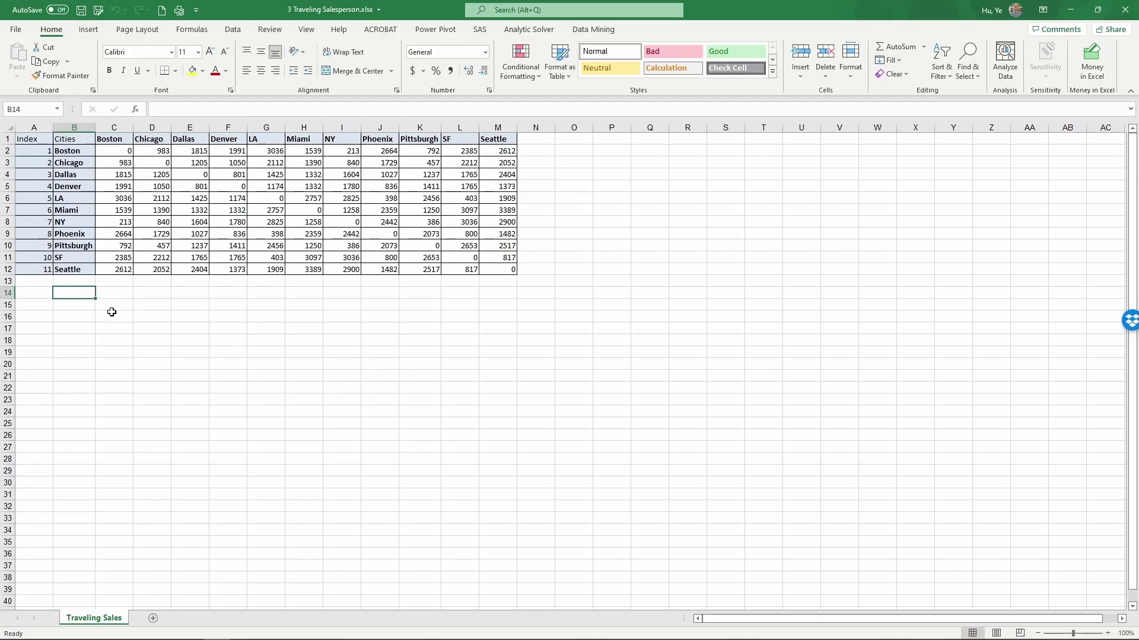
pyautogui.write('Order')
pyautogui.press('Return')
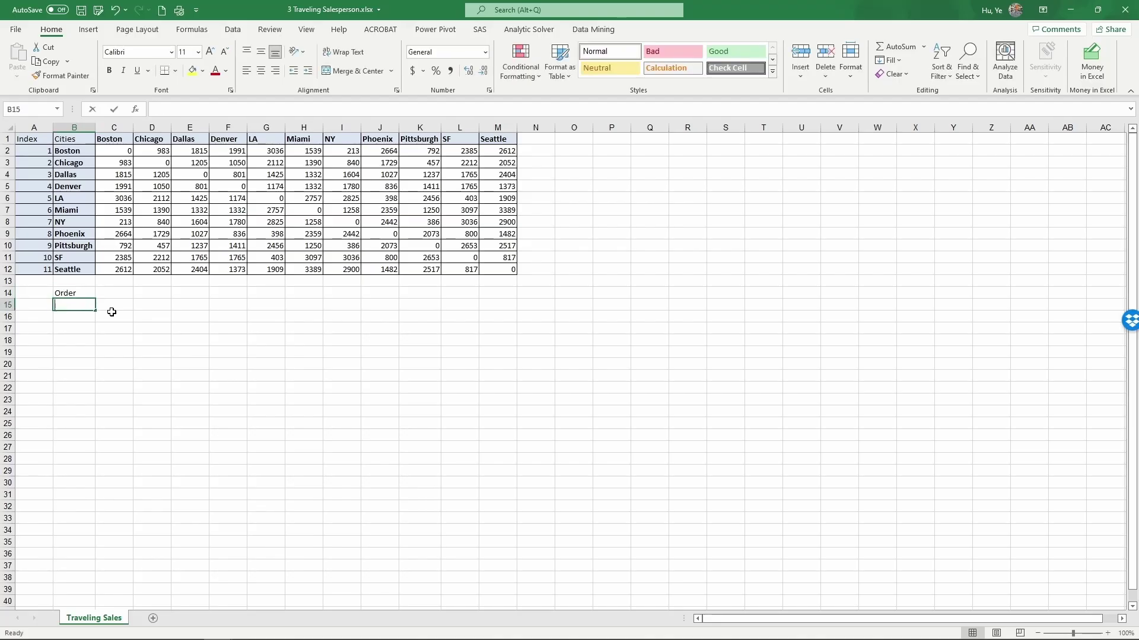
pyautogui.write('1')
pyautogui.press('Return')
pyautogui.write('2')
pyautogui.press('Return')
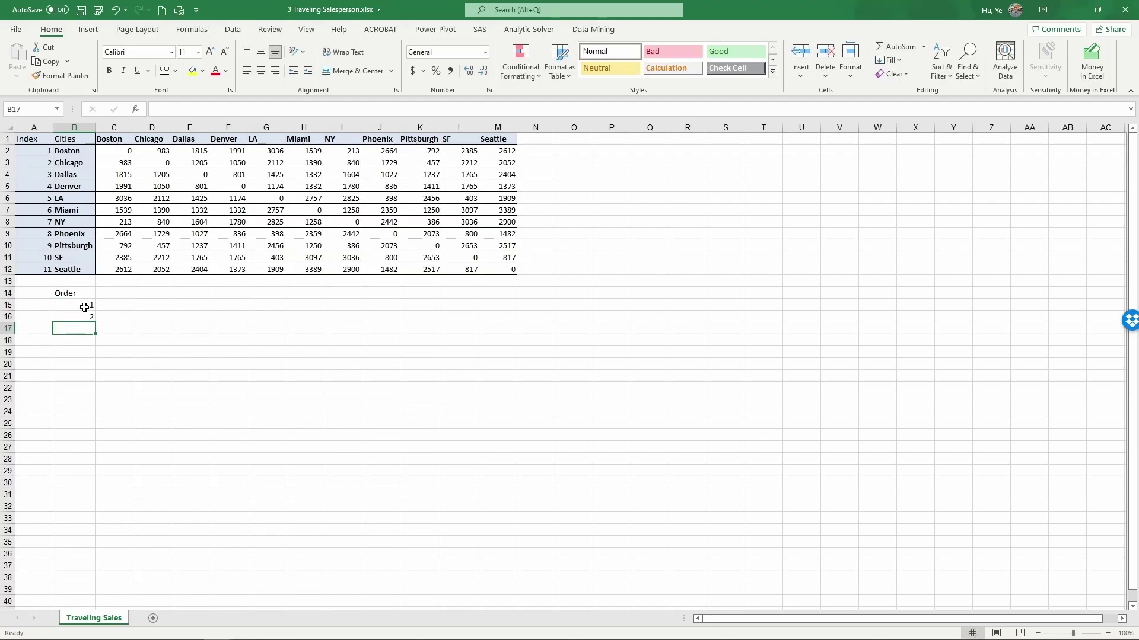
# Step: Extend the order series down to 11 and label C14 'Distance'
pyautogui.moveTo(78, 307); pyautogui.dragTo(87, 425)
pyautogui.click(120, 313)
pyautogui.click(123, 295)
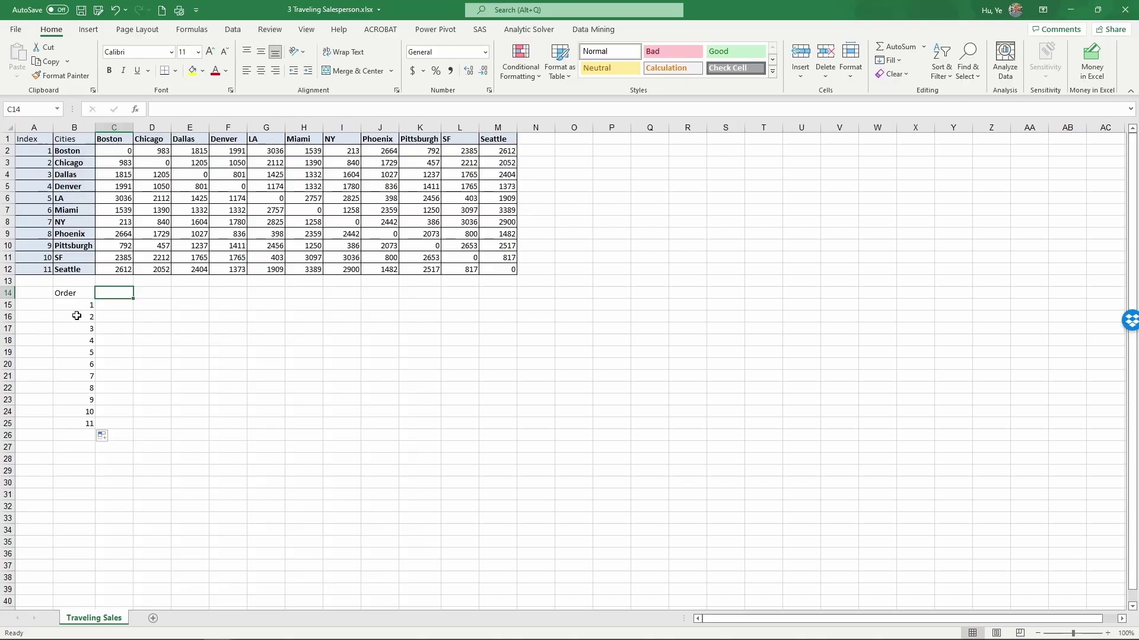
pyautogui.moveTo(76, 316); pyautogui.dragTo(76, 305)
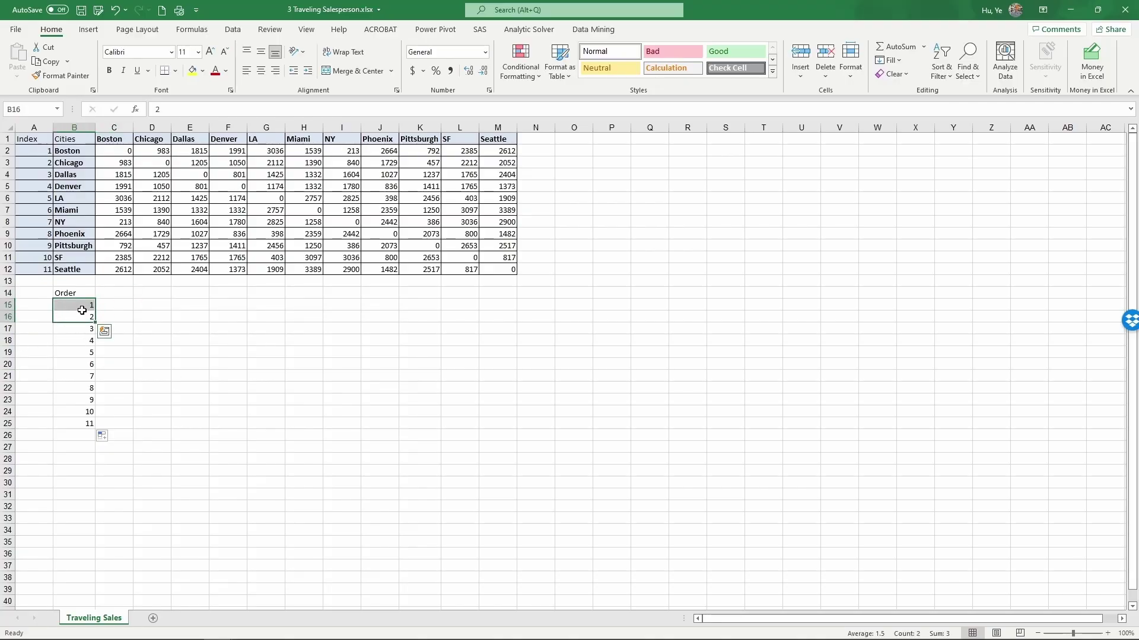
pyautogui.moveTo(81, 316); pyautogui.dragTo(82, 328)
pyautogui.click(111, 295)
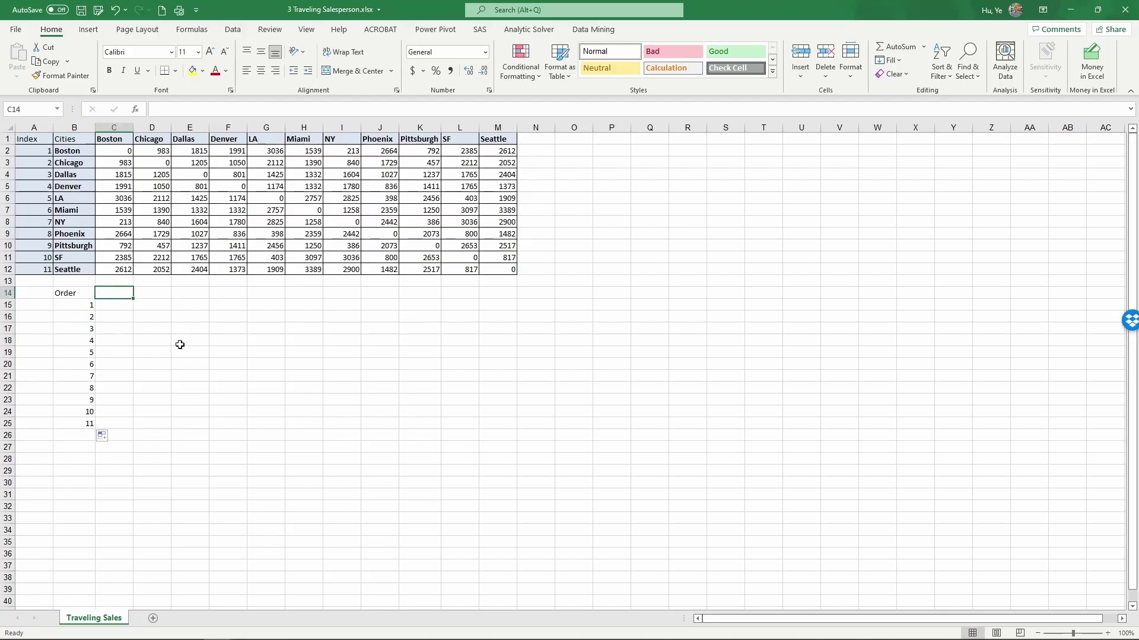
pyautogui.write('Distance')
pyautogui.press('Return')
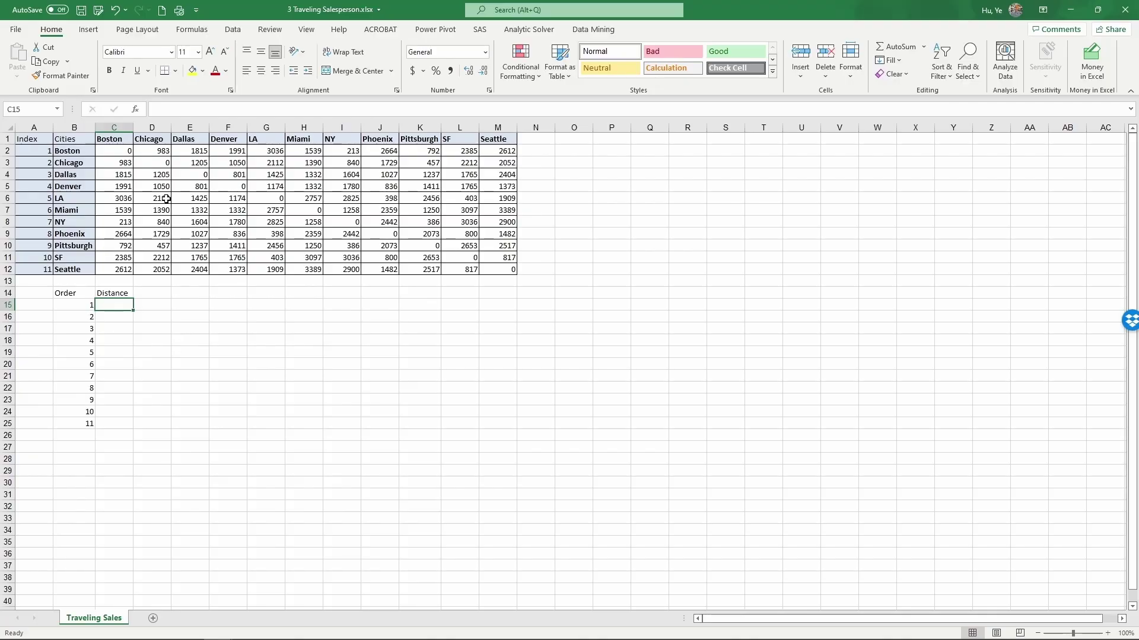
# Step: Enter =INDEX($C$2:$M$12,B25,B15) in C15, returning 2612 for Seattle to Boston
pyautogui.write('=index(')
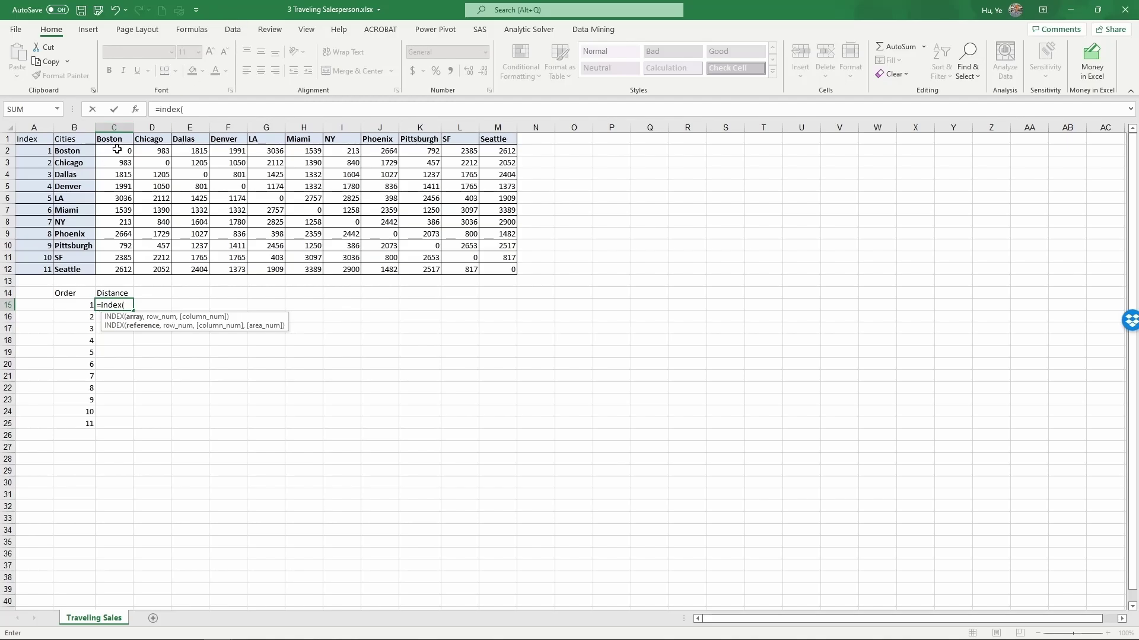
pyautogui.moveTo(117, 150); pyautogui.dragTo(483, 268)
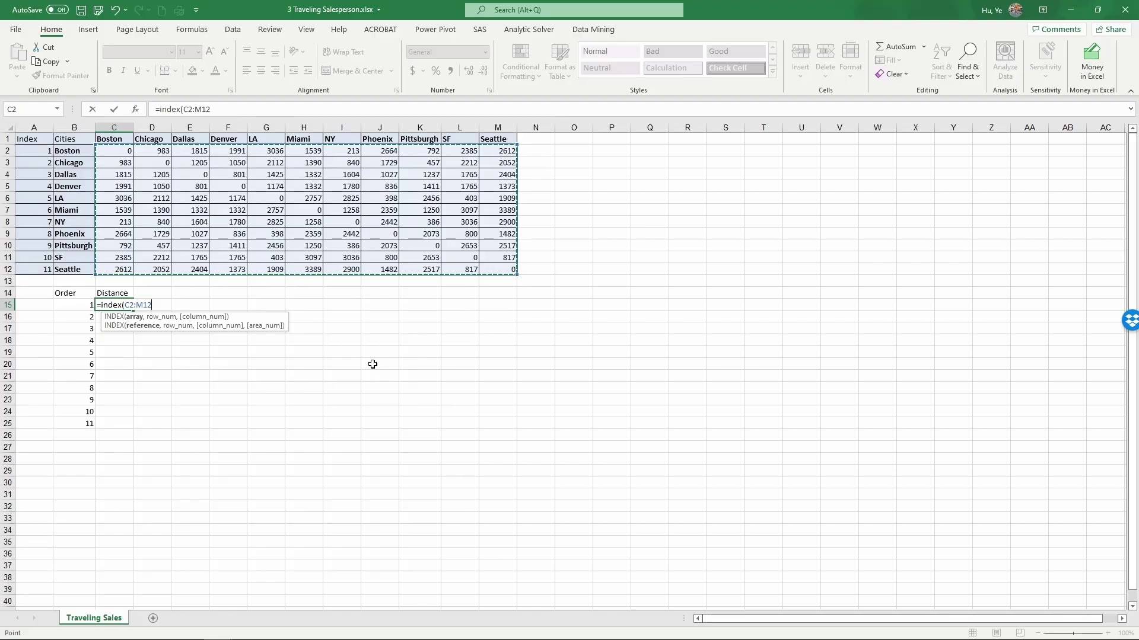
pyautogui.press('F4')
pyautogui.write(',')
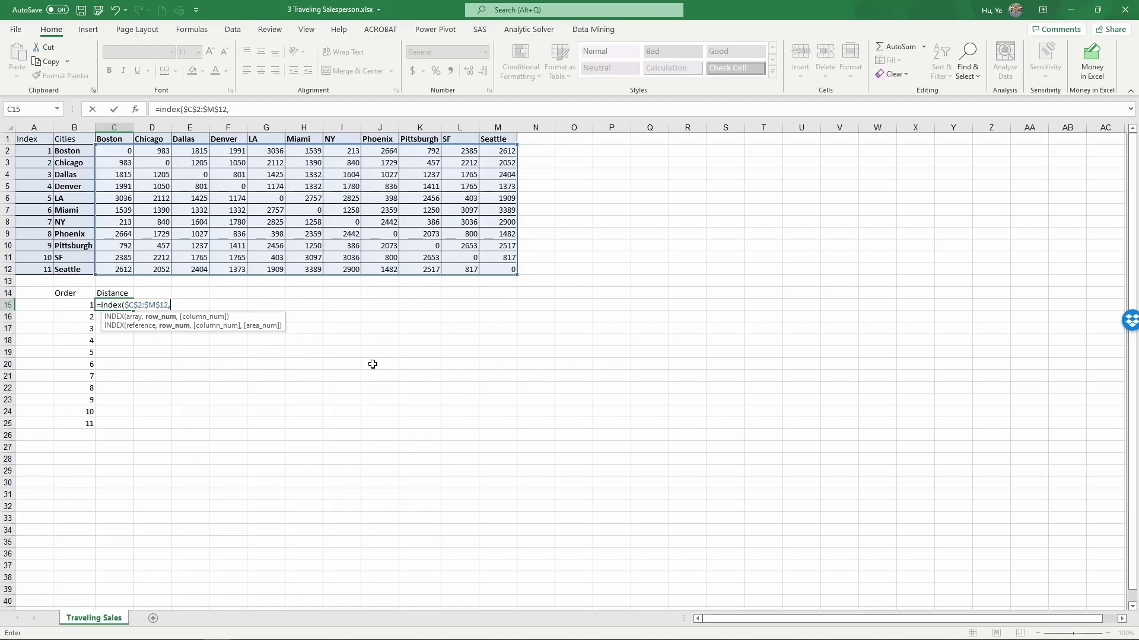
pyautogui.click(81, 427)
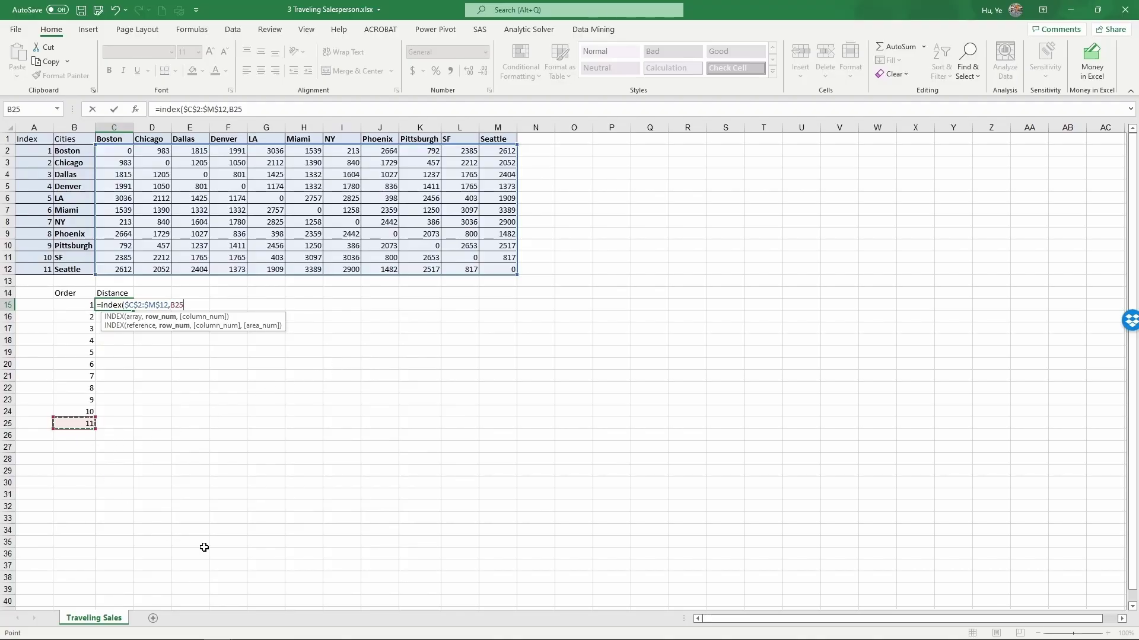
pyautogui.write(',')
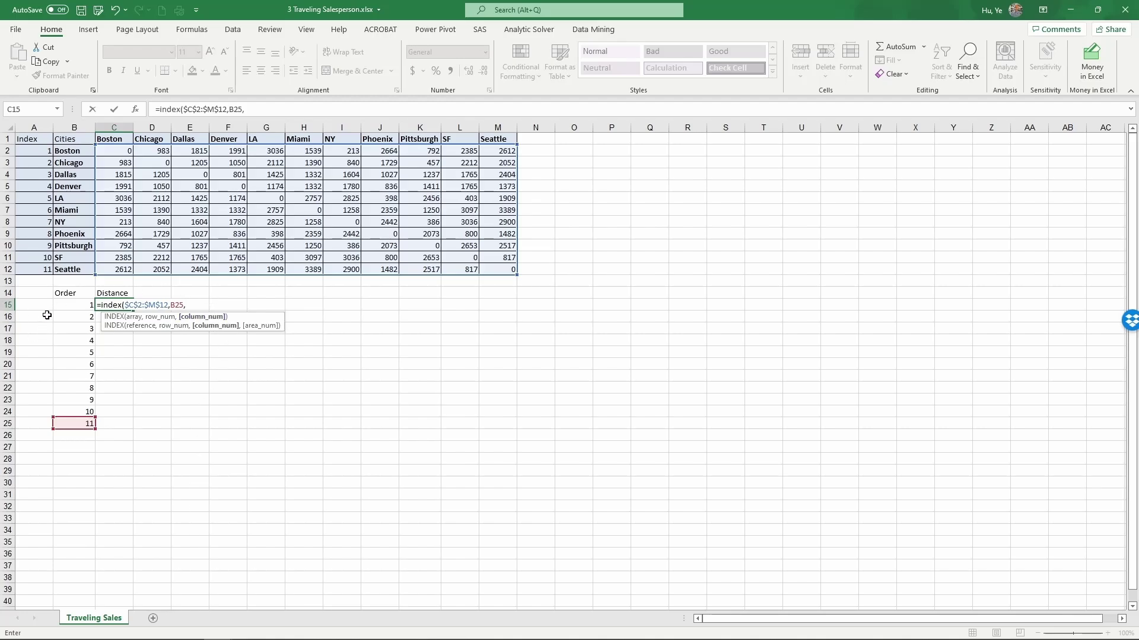
pyautogui.click(75, 306)
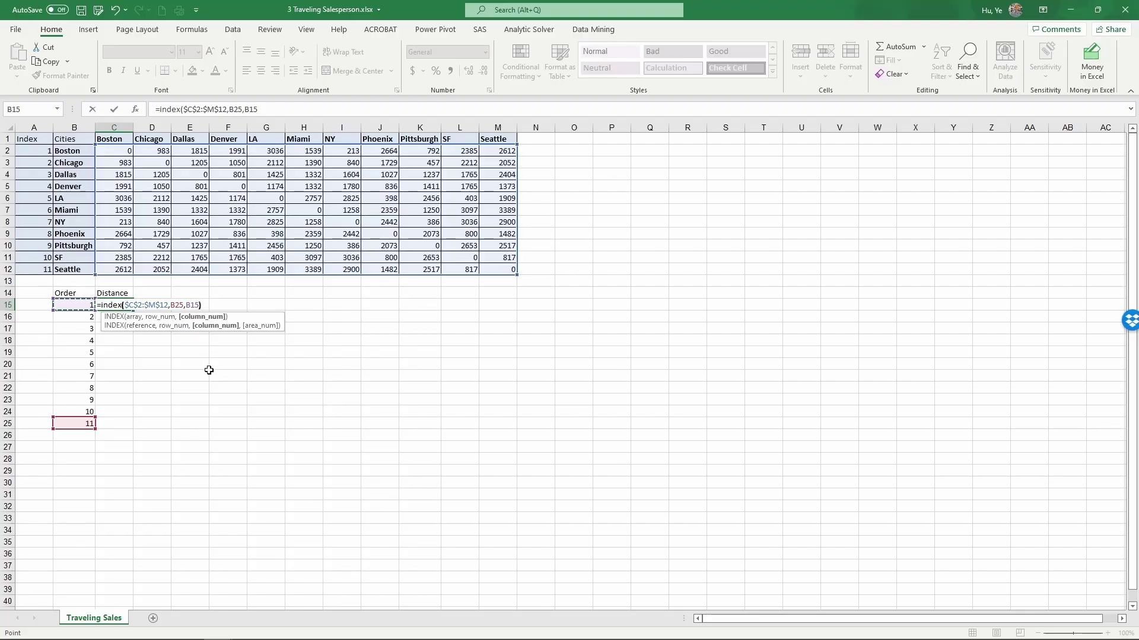
pyautogui.write(')')
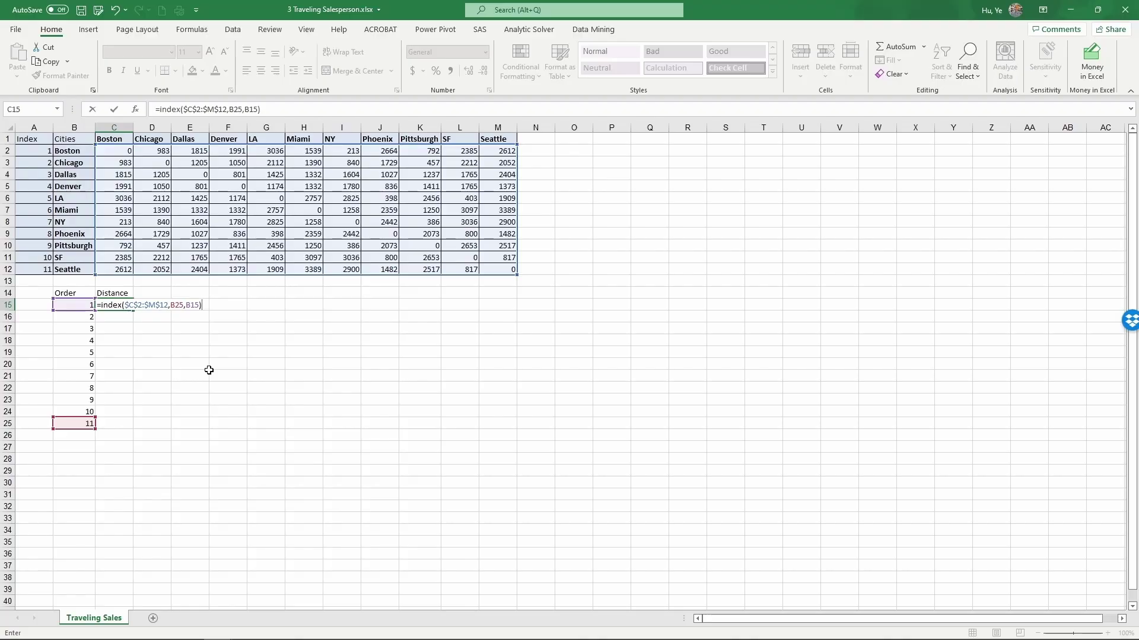
pyautogui.press('Return')
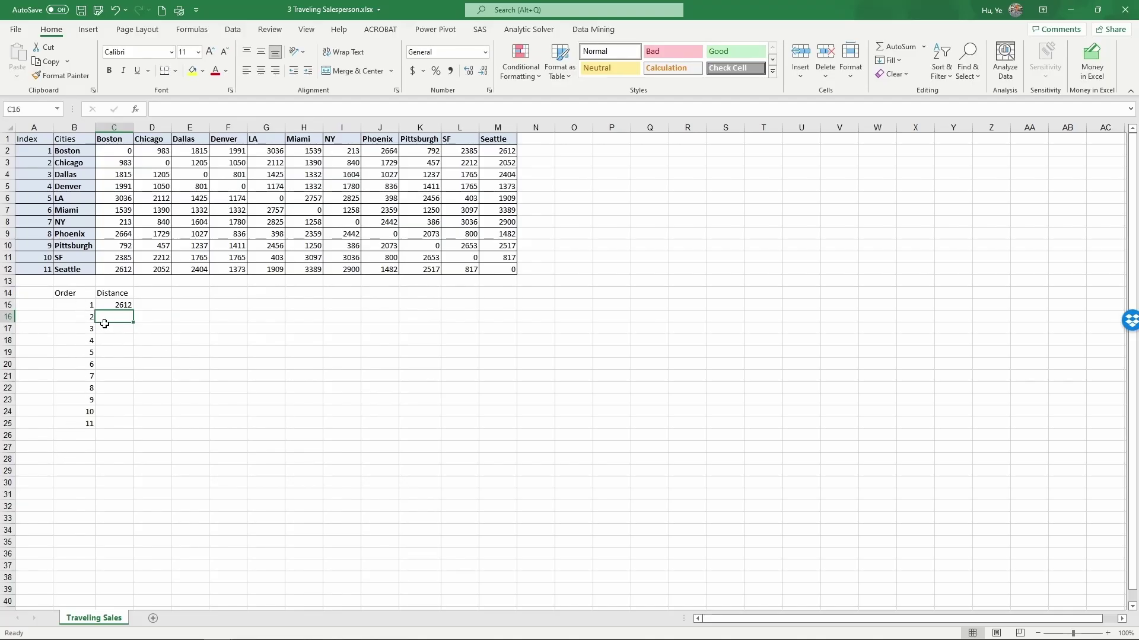
# Step: Enter =INDEX($C$2:$M$12,B15,B16) in C16 for the second leg's distance
pyautogui.moveTo(83, 305); pyautogui.dragTo(82, 312)
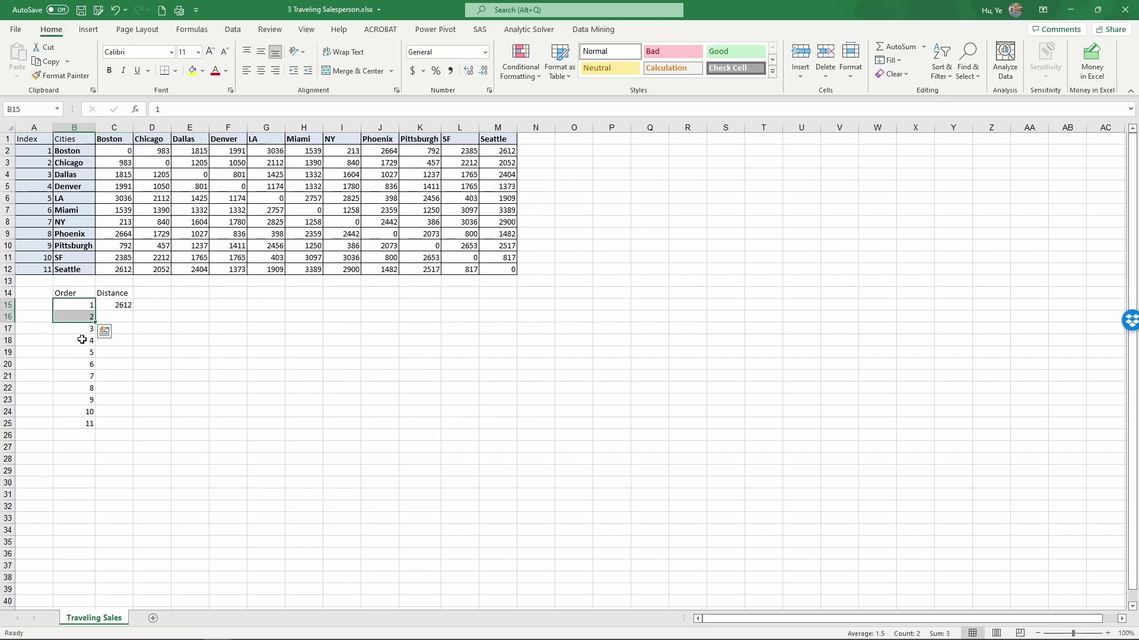
pyautogui.click(91, 327)
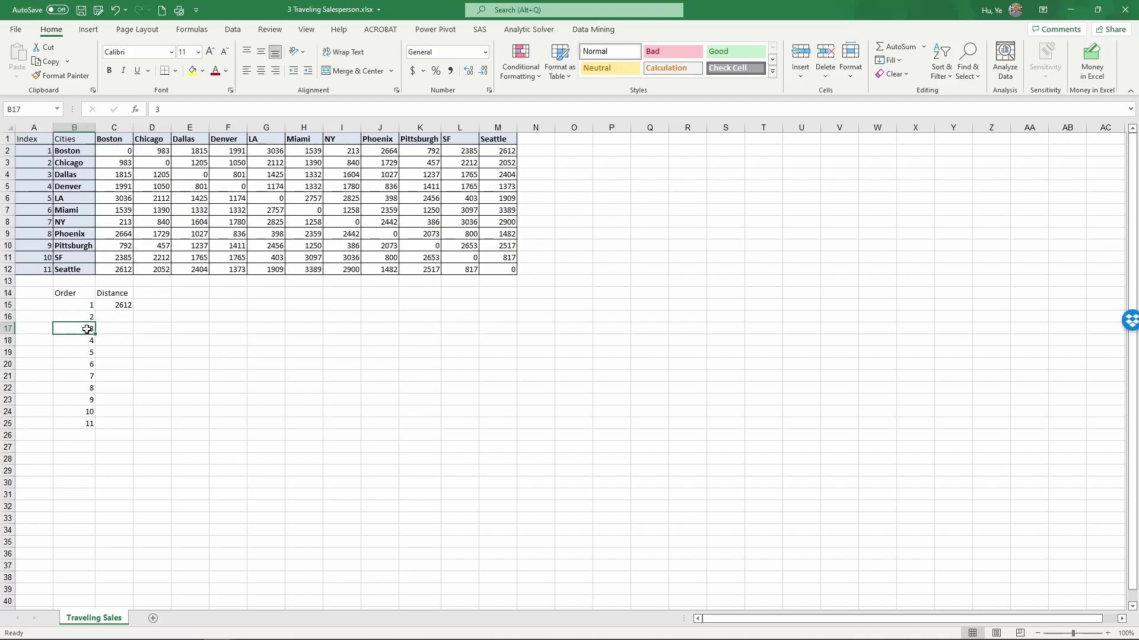
pyautogui.moveTo(86, 328); pyautogui.dragTo(84, 321)
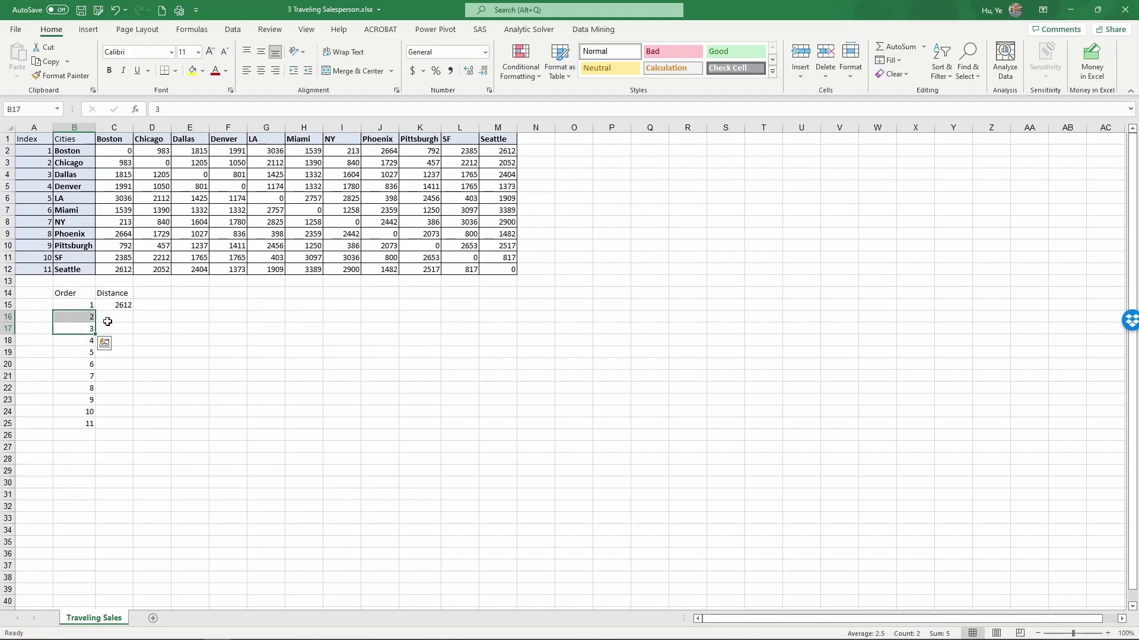
pyautogui.click(108, 318)
pyautogui.write('=')
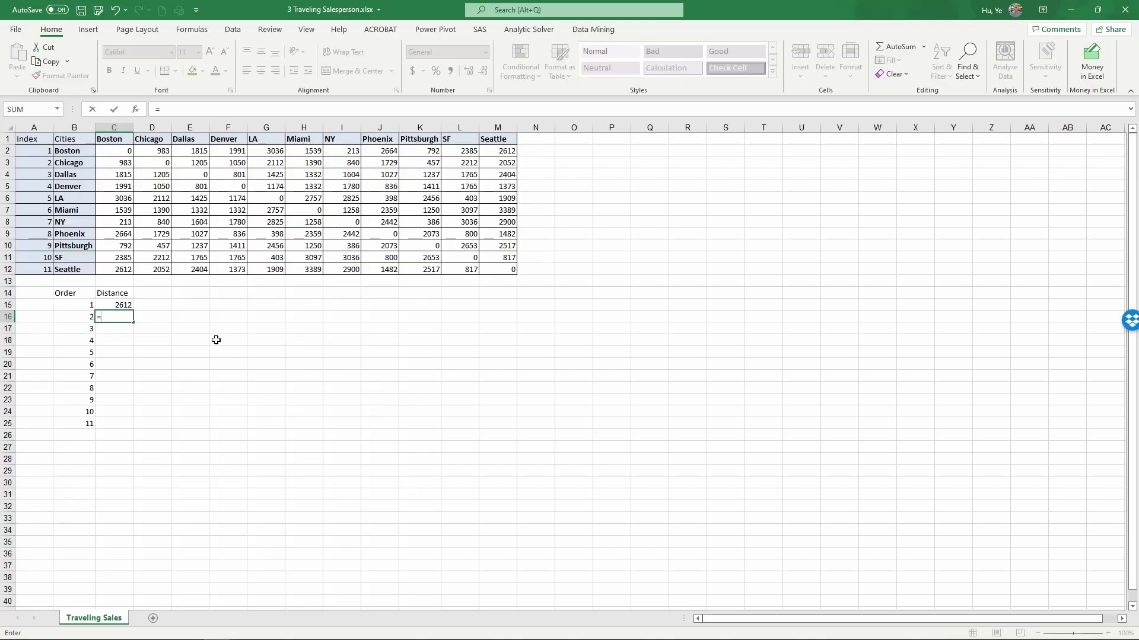
pyautogui.write('index')
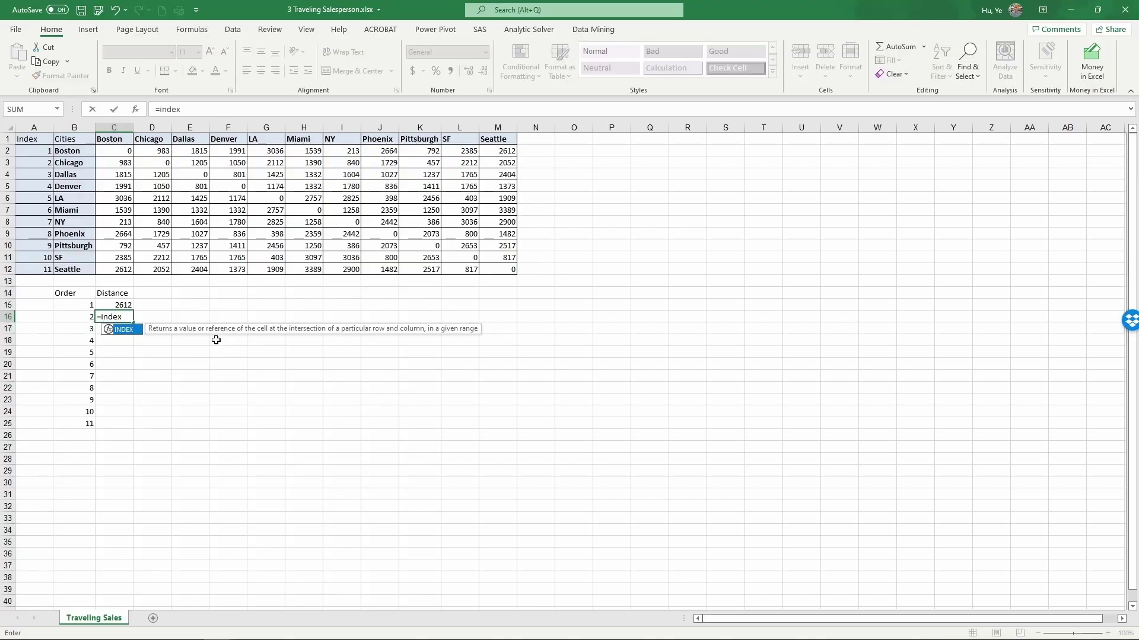
pyautogui.write('(')
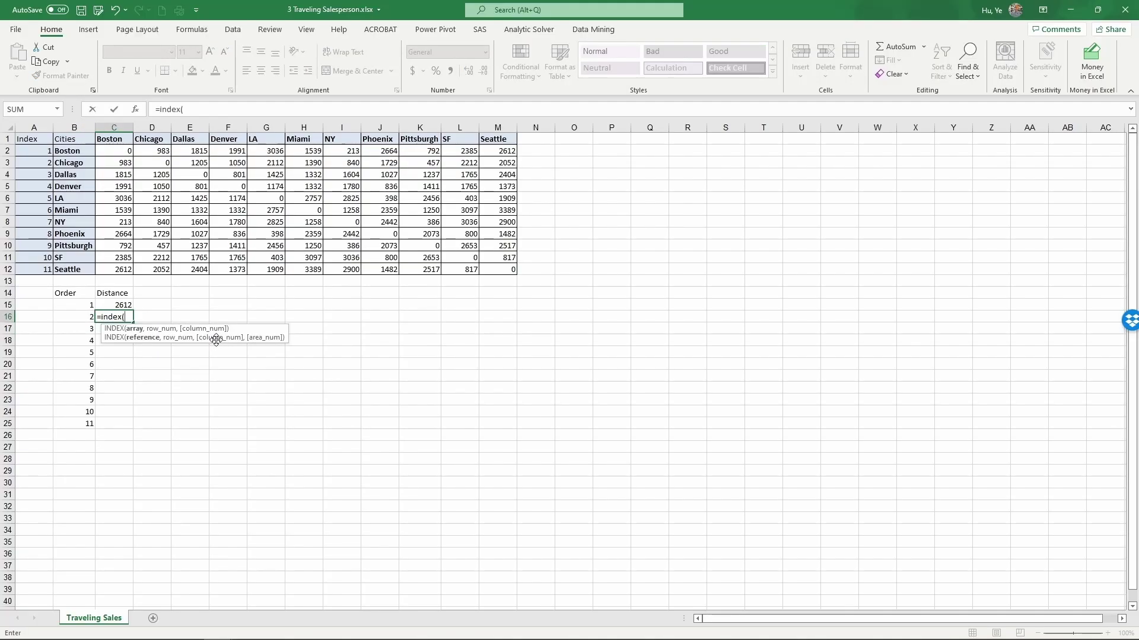
pyautogui.moveTo(121, 149); pyautogui.dragTo(485, 266)
pyautogui.press('F4')
pyautogui.write(',')
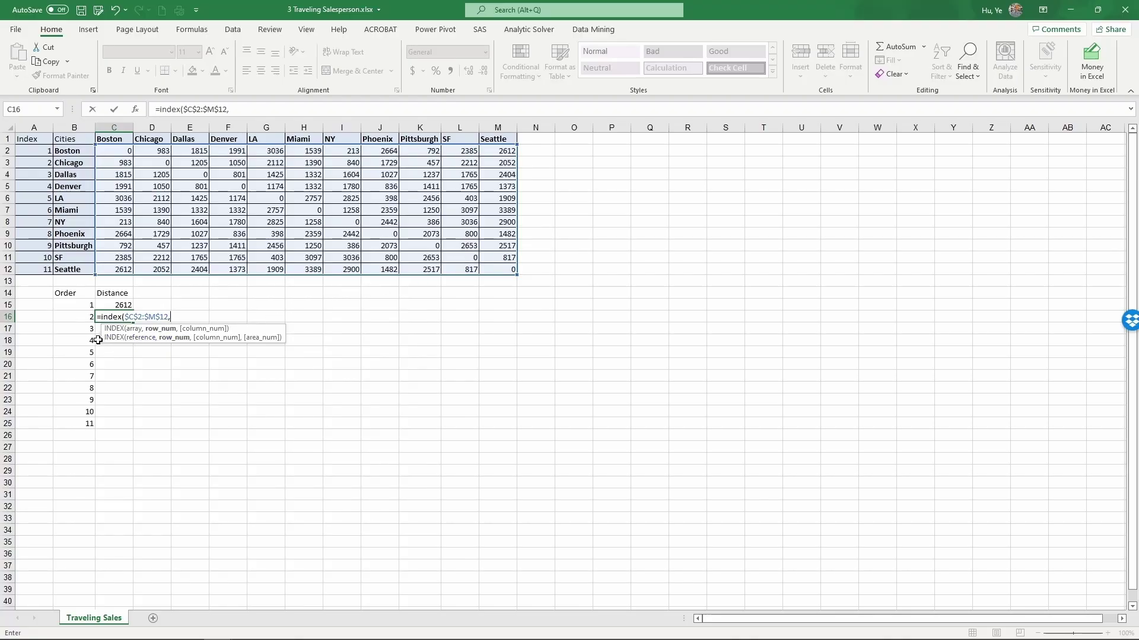
pyautogui.click(89, 304)
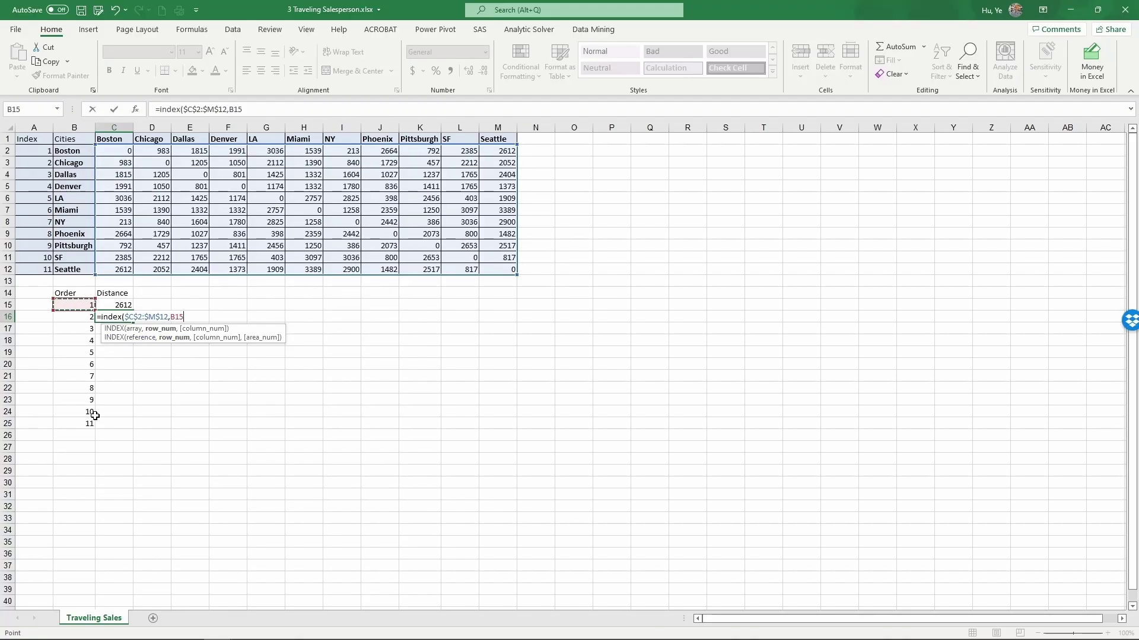
pyautogui.write(',')
pyautogui.click(82, 315)
pyautogui.write(')')
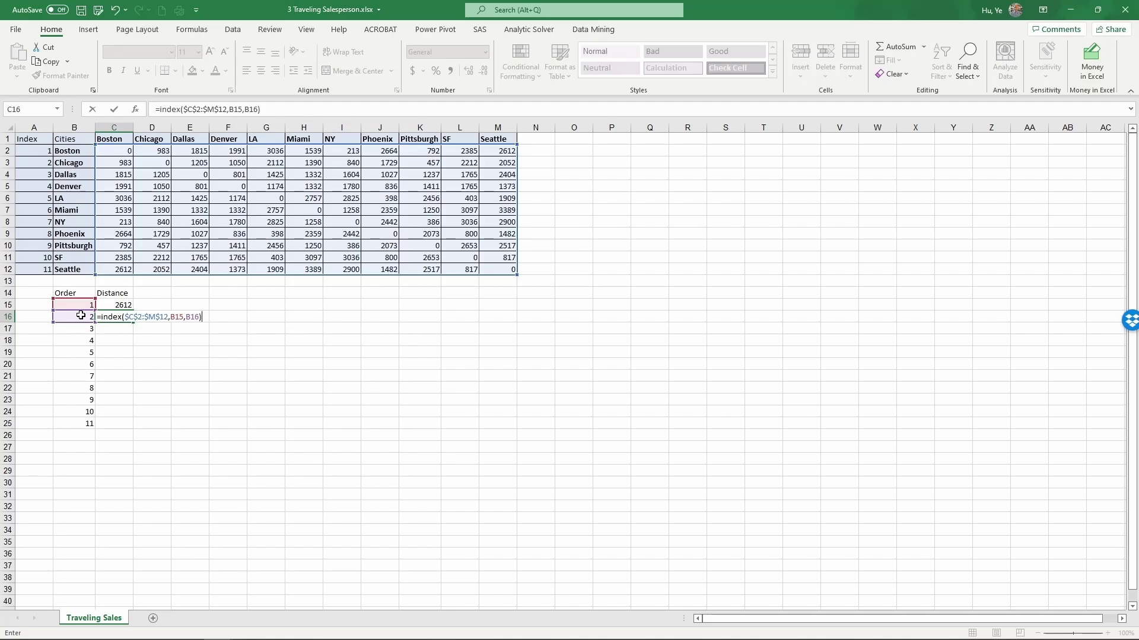
pyautogui.press('Return')
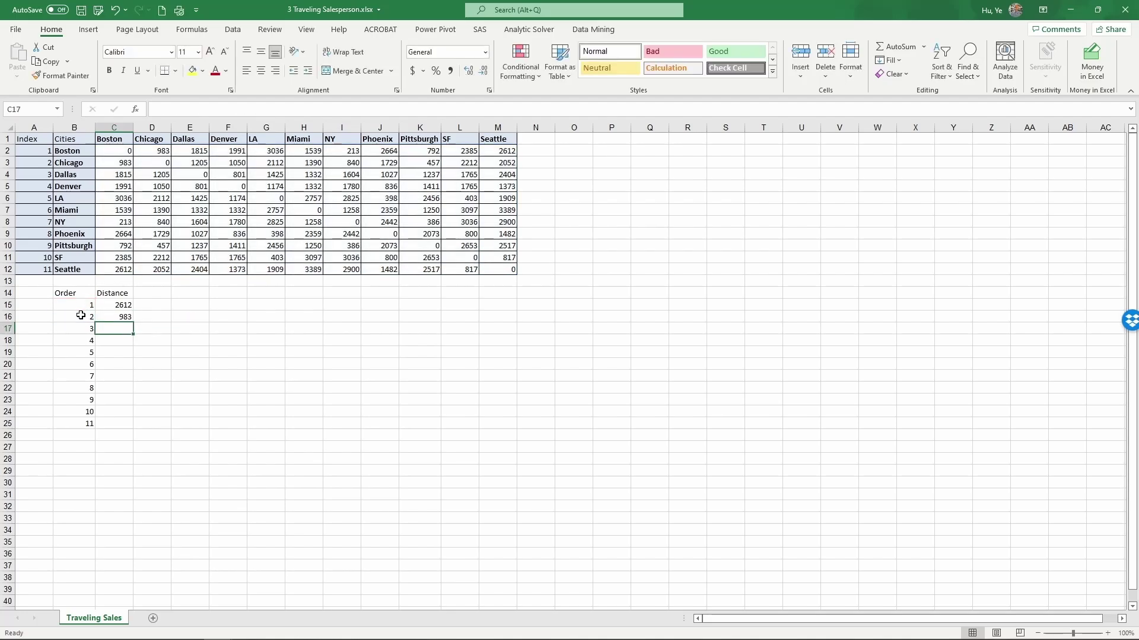
# Step: Fill the C16 distance formula down to C25 and verify C25's references
pyautogui.click(117, 317)
pyautogui.moveTo(134, 321); pyautogui.dragTo(134, 427)
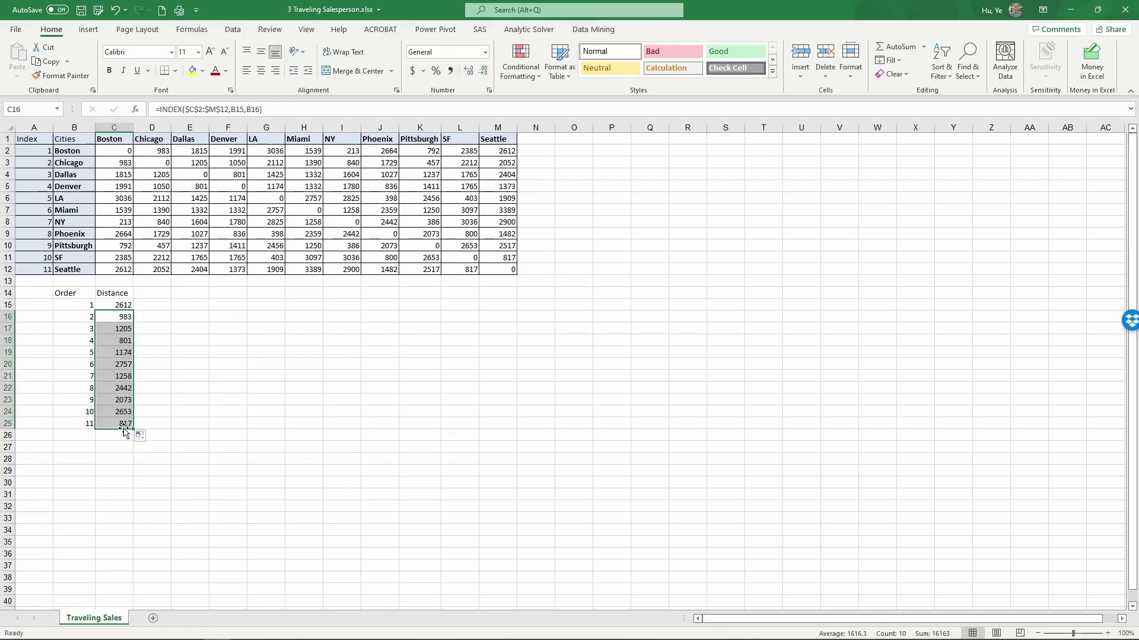
pyautogui.click(124, 425)
pyautogui.click(275, 111)
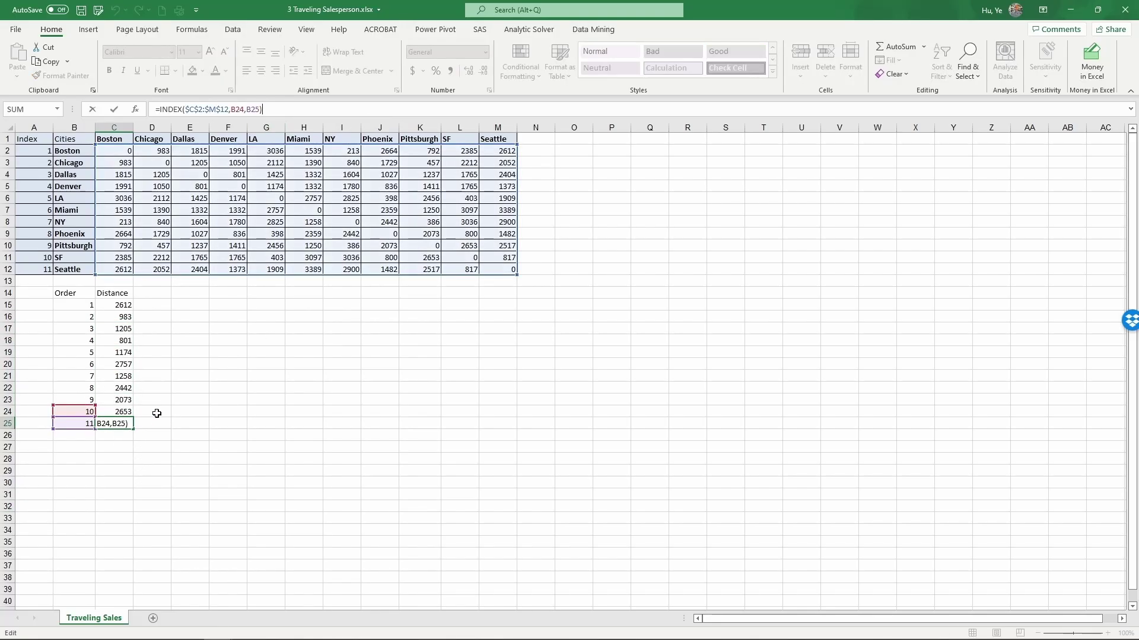
pyautogui.hotkey('ctrl', 'Return')
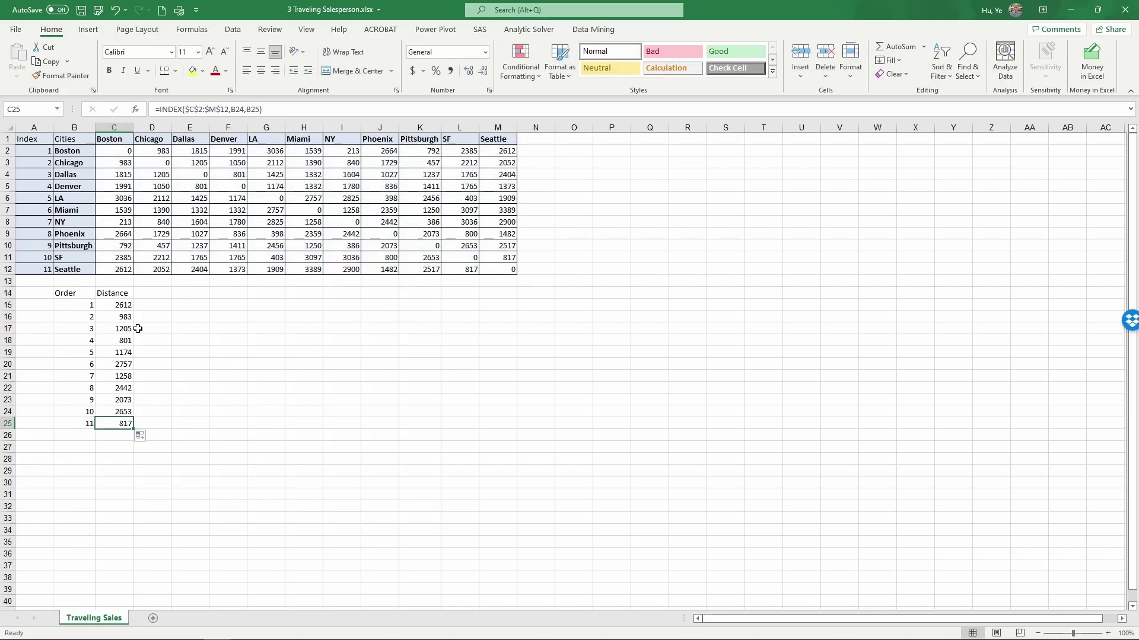
# Step: Head D14 'City' and enter =VLOOKUP(B15,$A$2:$B$12,2,FALSE) in D15
pyautogui.click(154, 296)
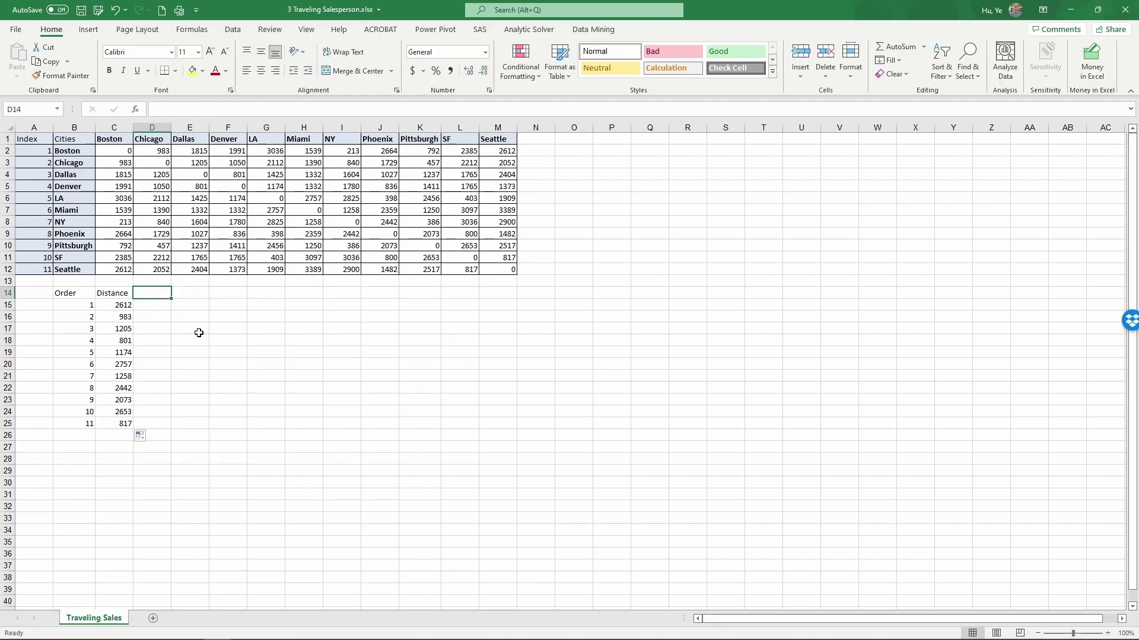
pyautogui.write('Cit')
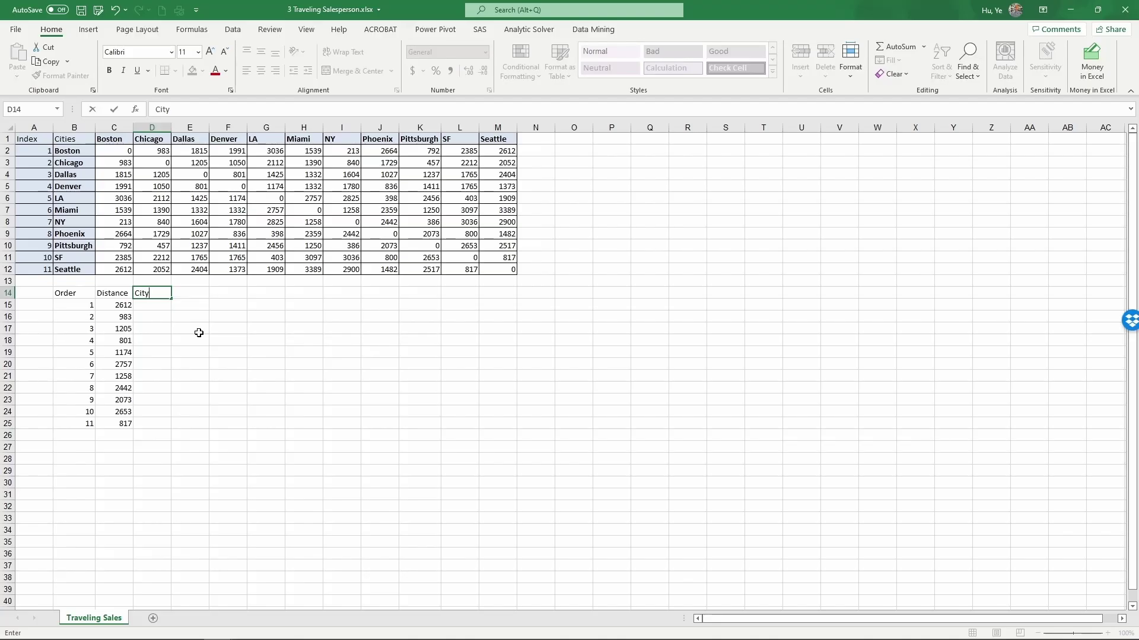
pyautogui.write('y')
pyautogui.press('Return')
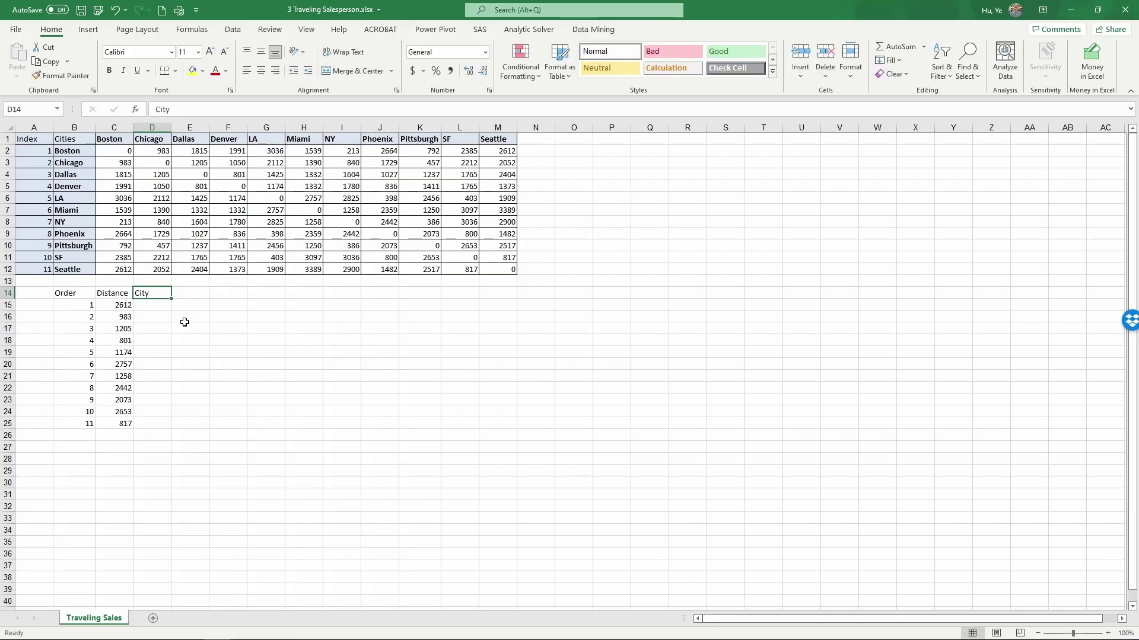
pyautogui.write('=')
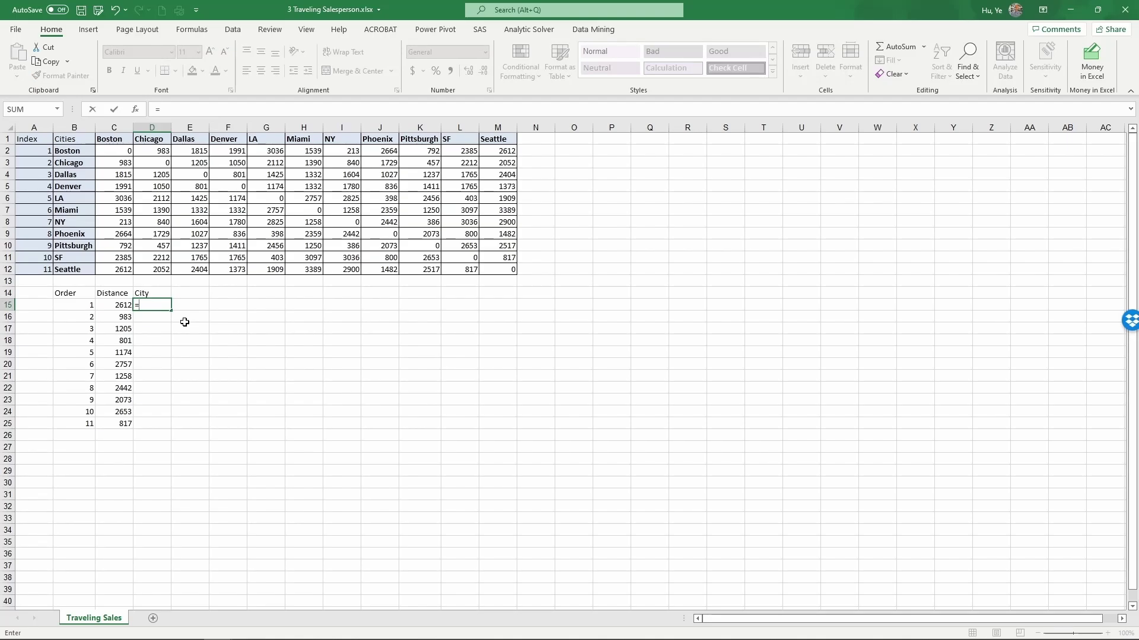
pyautogui.write('vlookup(')
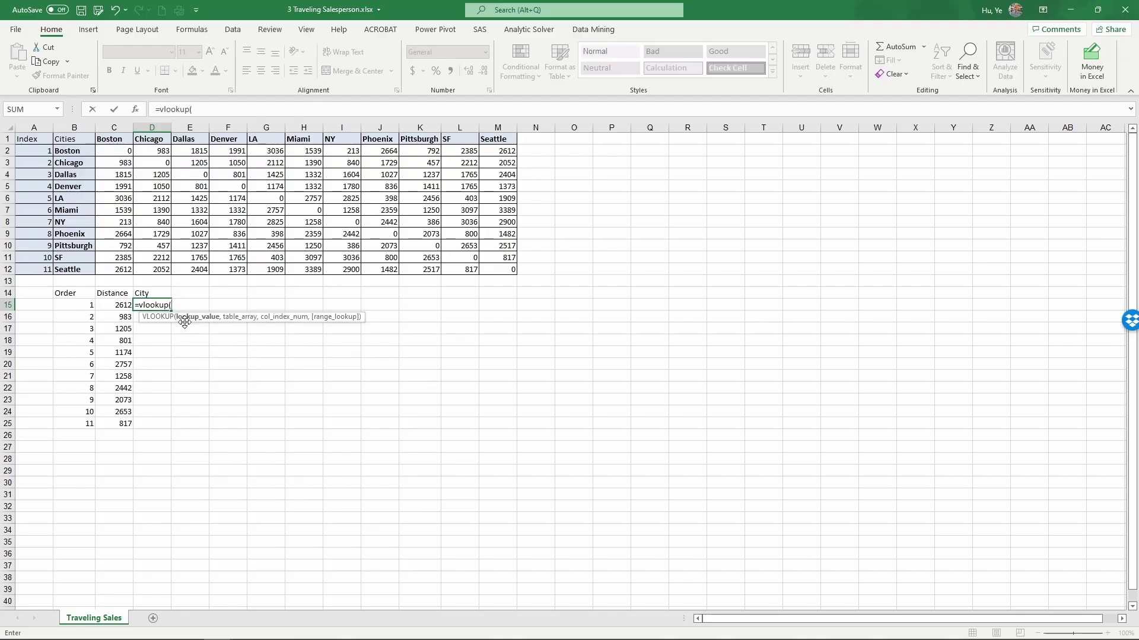
pyautogui.click(69, 307)
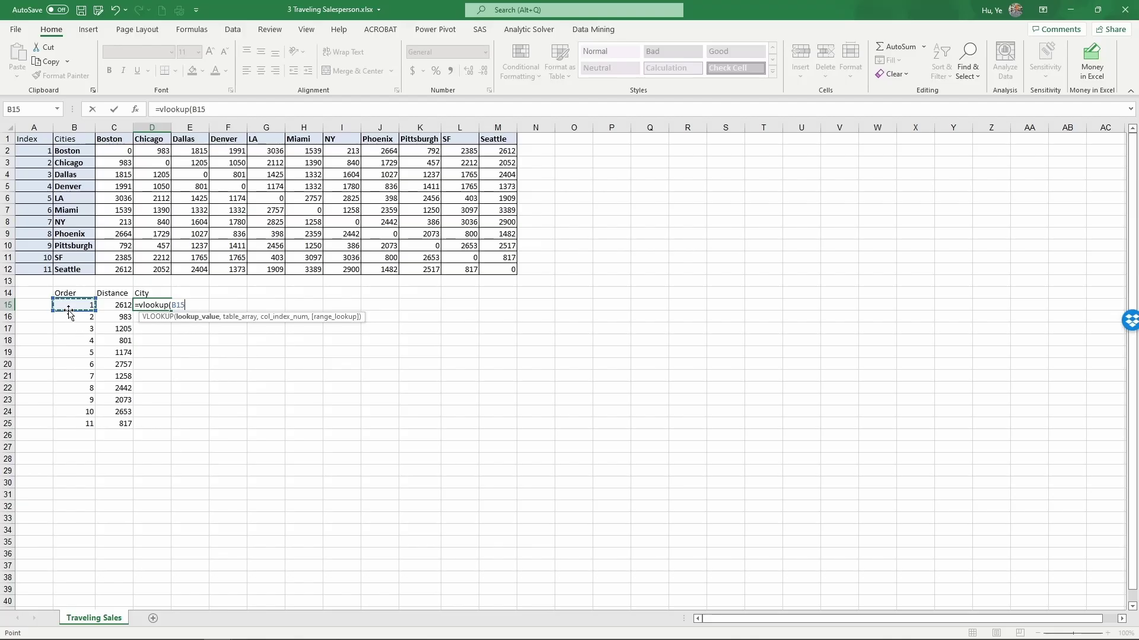
pyautogui.write(',')
pyautogui.moveTo(36, 151); pyautogui.dragTo(68, 267)
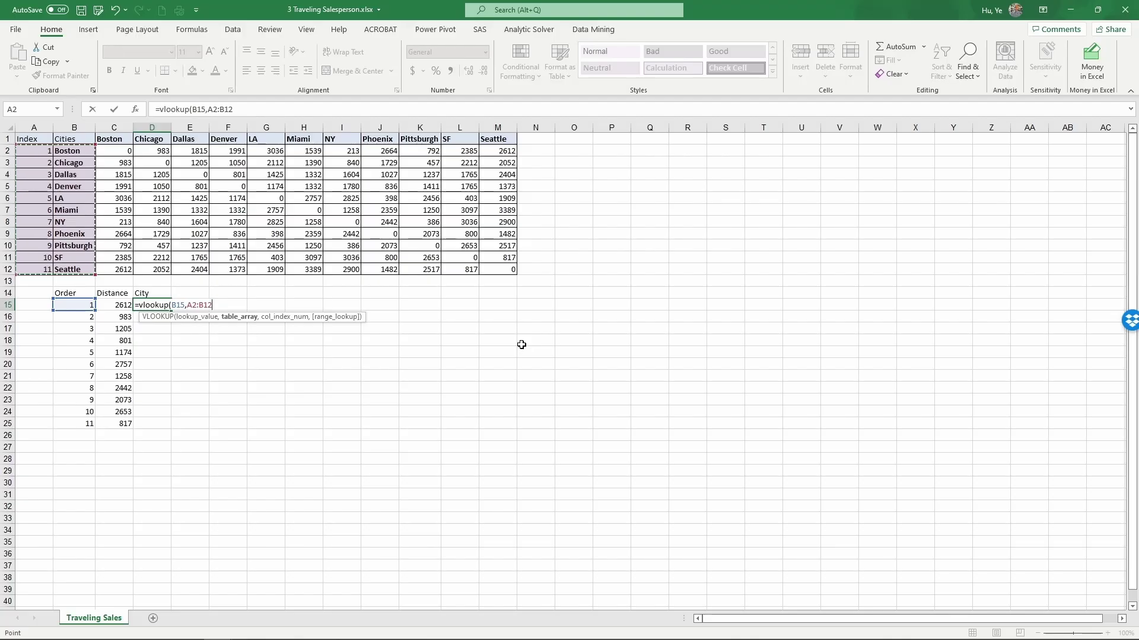
pyautogui.press('F4')
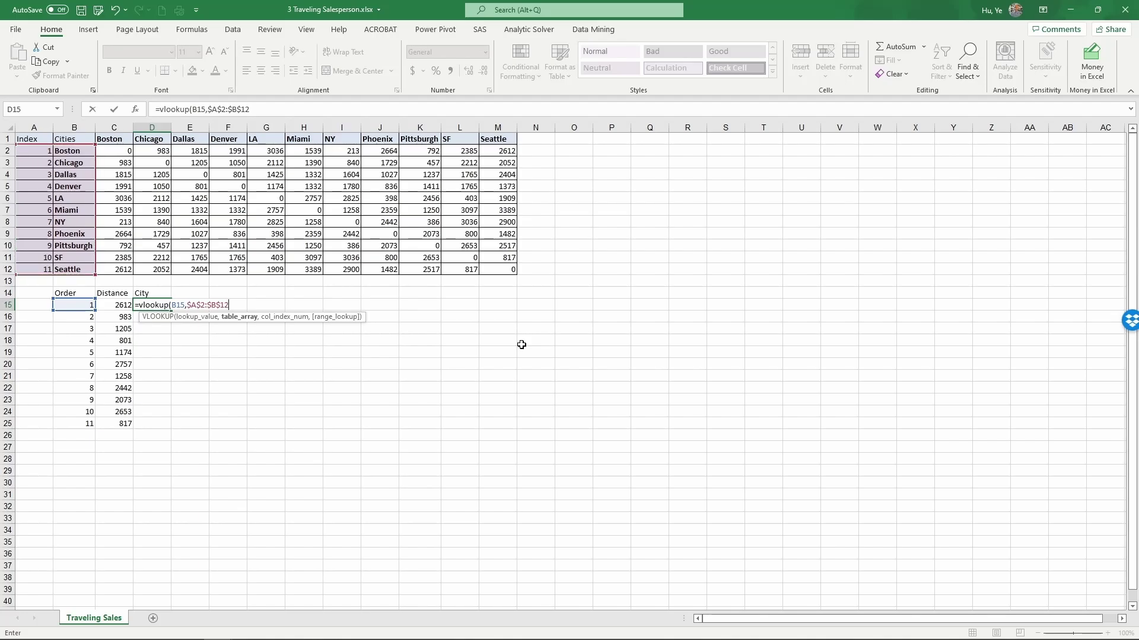
pyautogui.write(',2,')
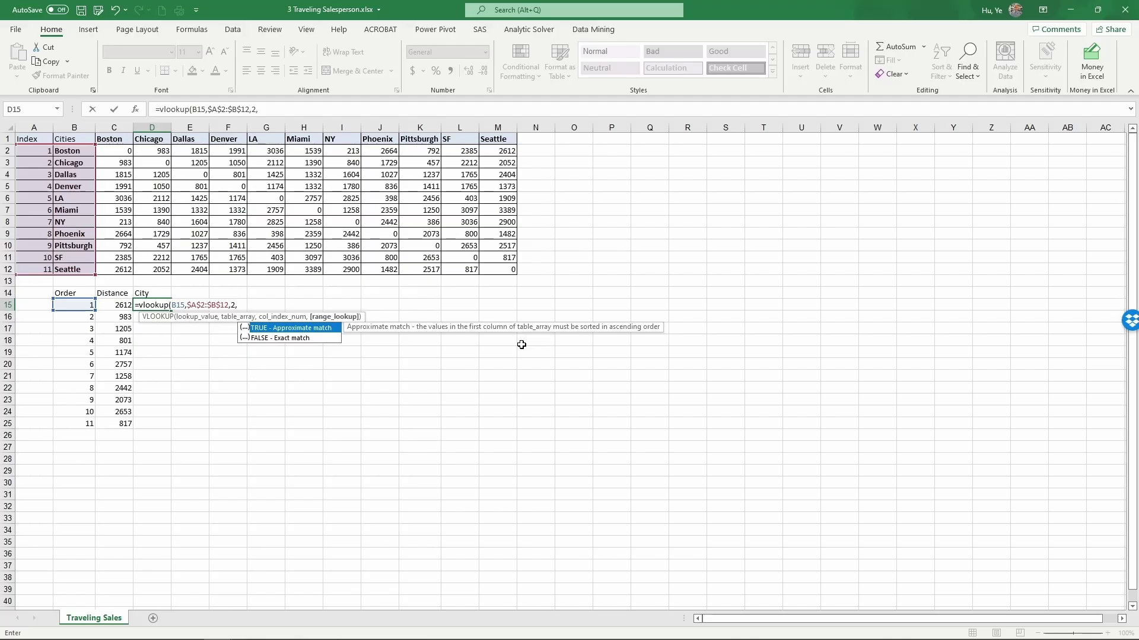
pyautogui.write('false)')
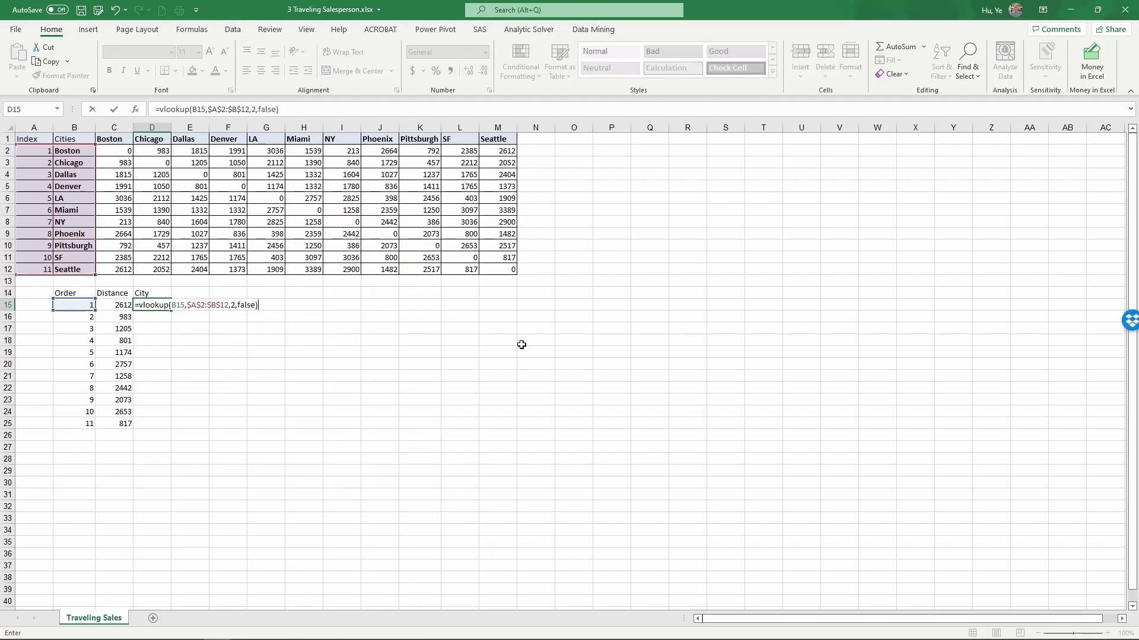
pyautogui.press('Return')
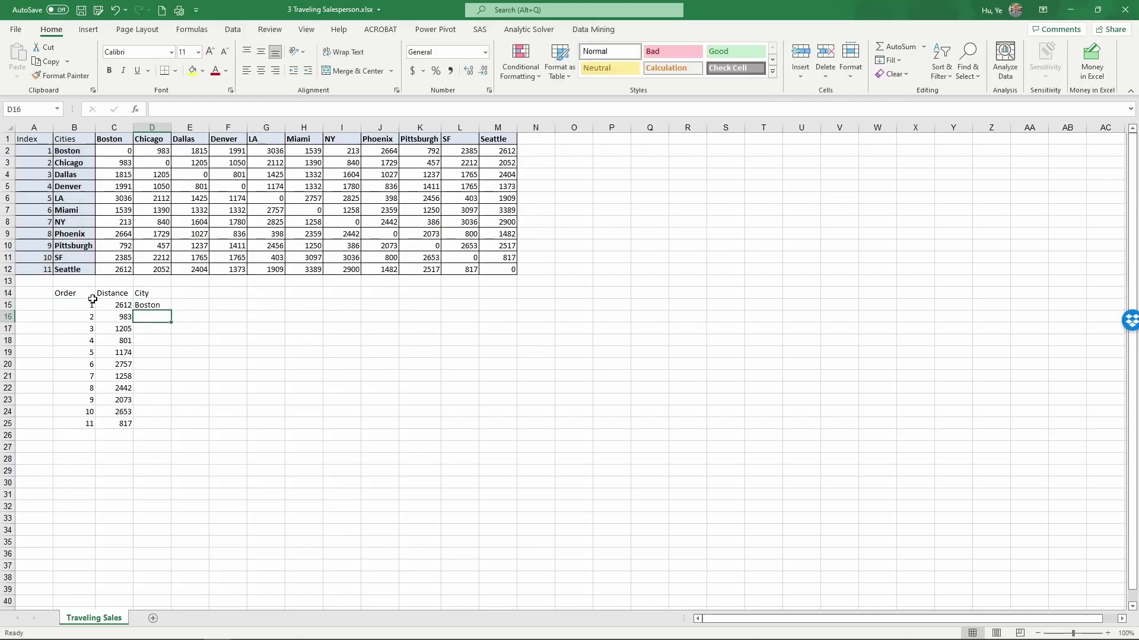
# Step: Fill the city lookup from D15 down to D25
pyautogui.click(74, 152)
pyautogui.click(147, 306)
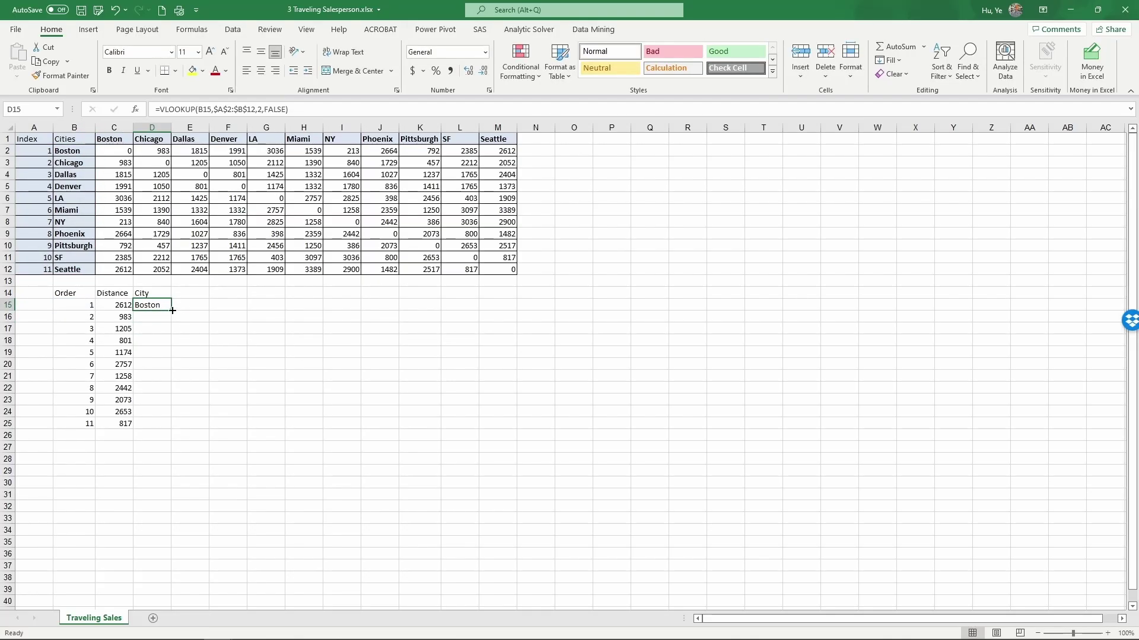
pyautogui.moveTo(172, 310); pyautogui.dragTo(171, 425)
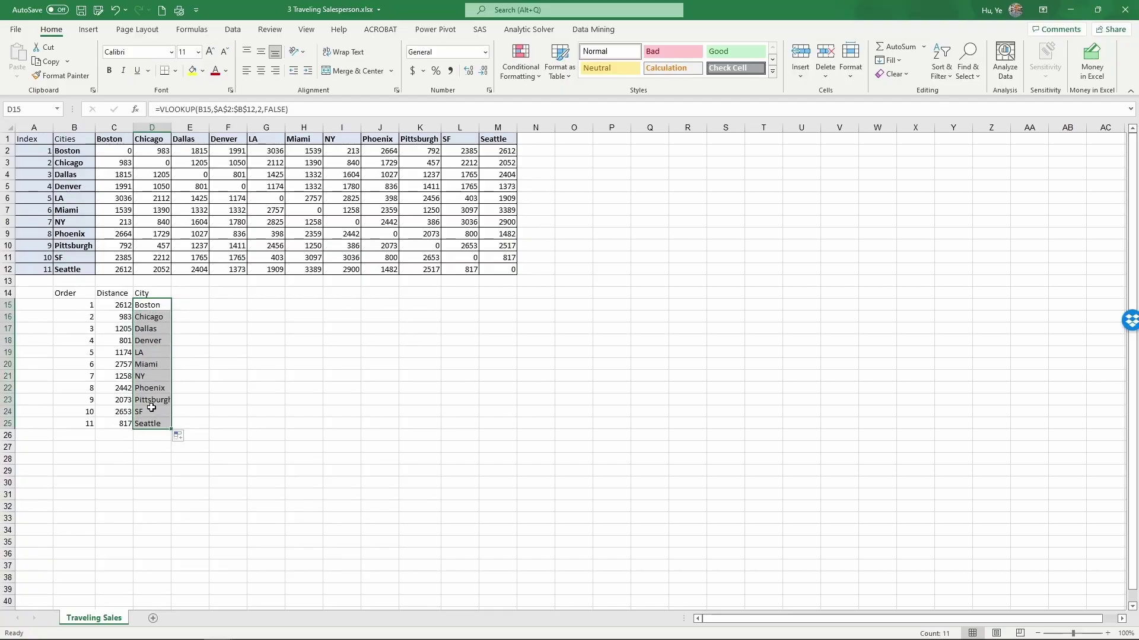
# Step: Label B26 'Total' and sum C15:C25 in C26, giving 18775
pyautogui.click(90, 437)
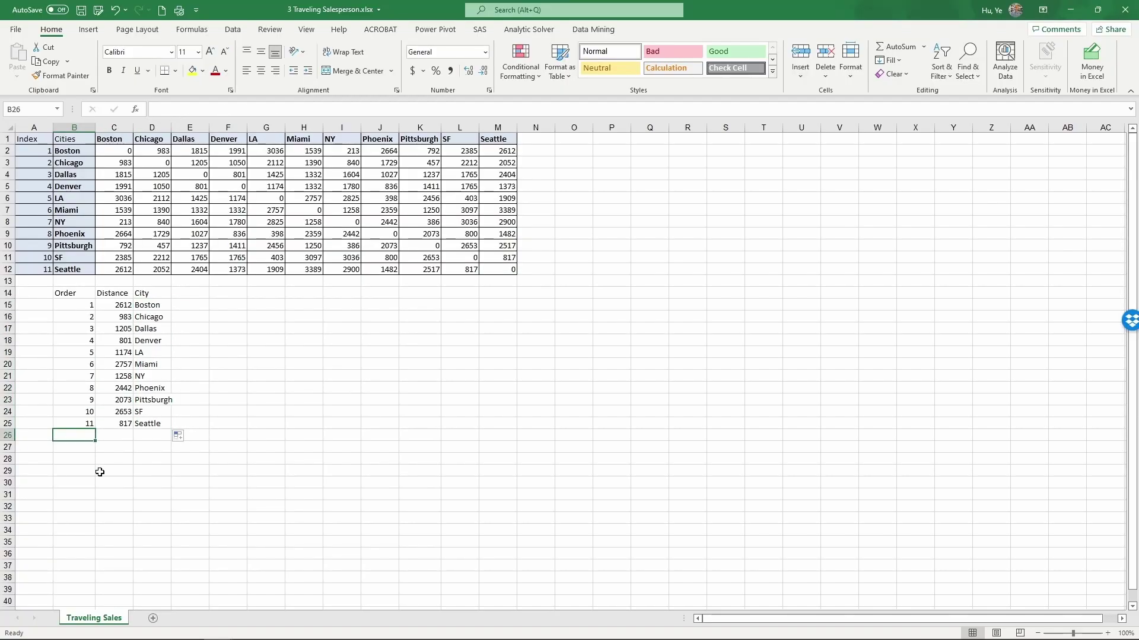
pyautogui.write('Total')
pyautogui.press('Tab')
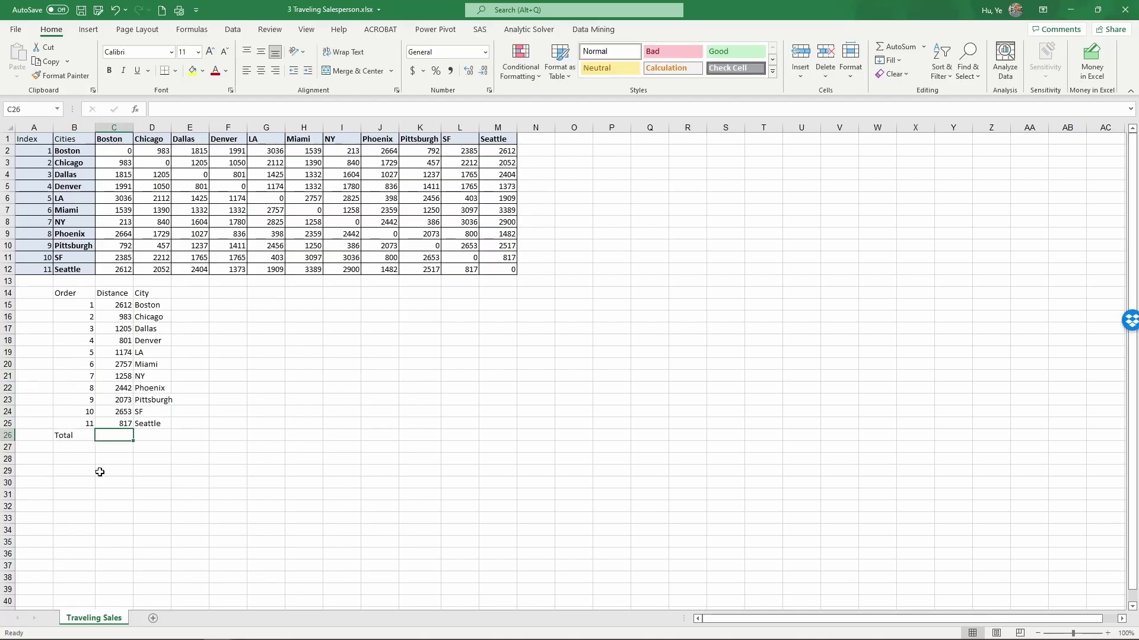
pyautogui.write('=sum(')
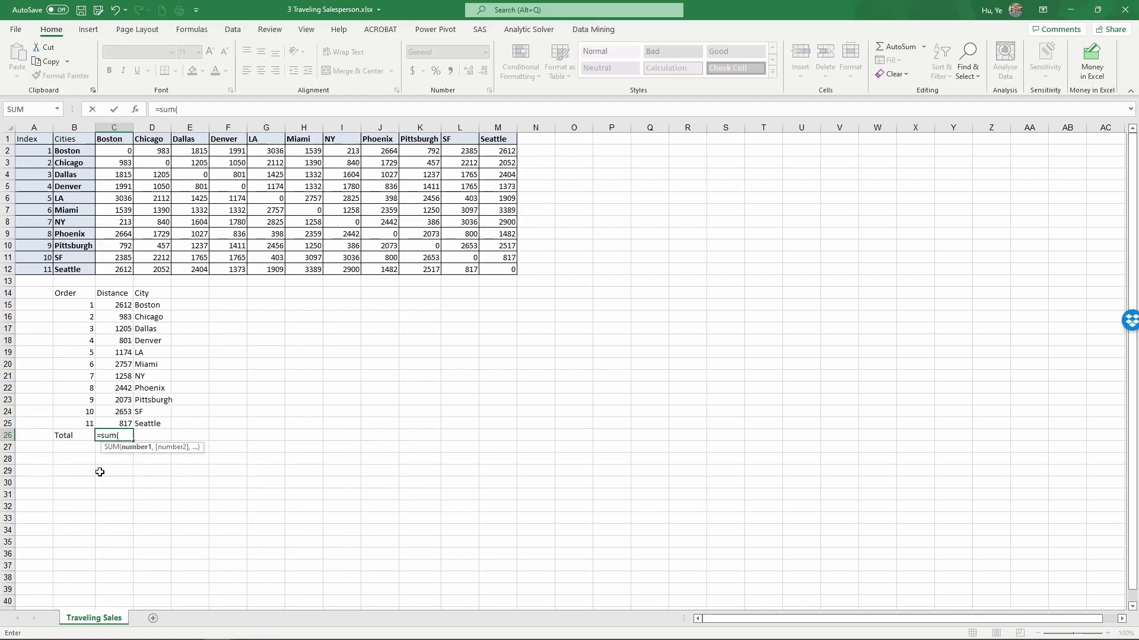
pyautogui.moveTo(114, 423); pyautogui.dragTo(115, 308)
pyautogui.write(')')
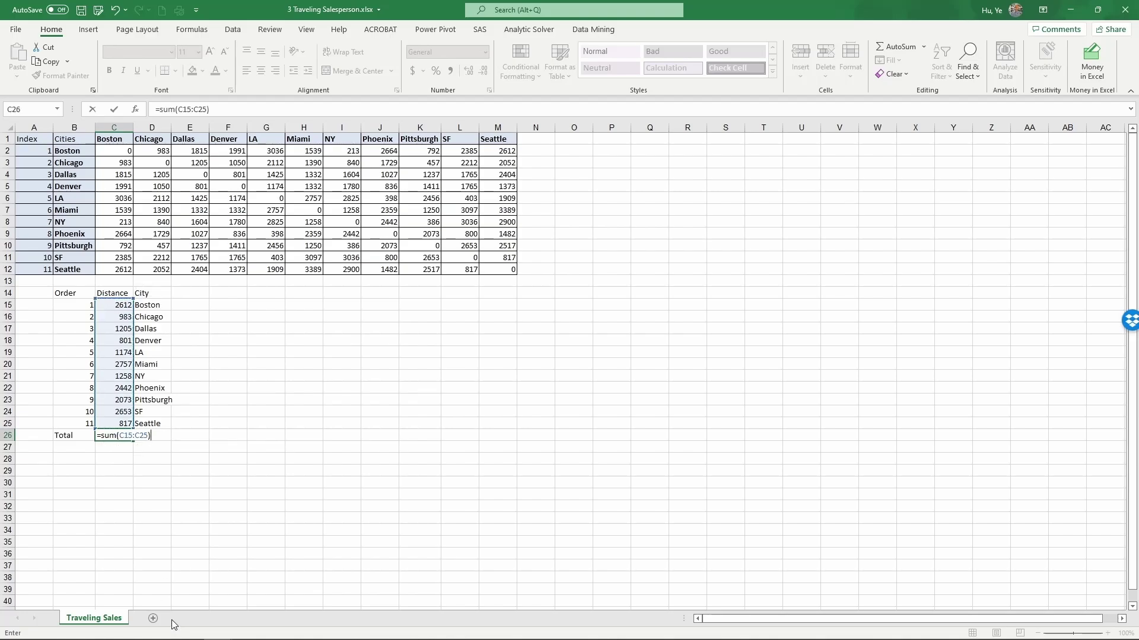
pyautogui.press('Return')
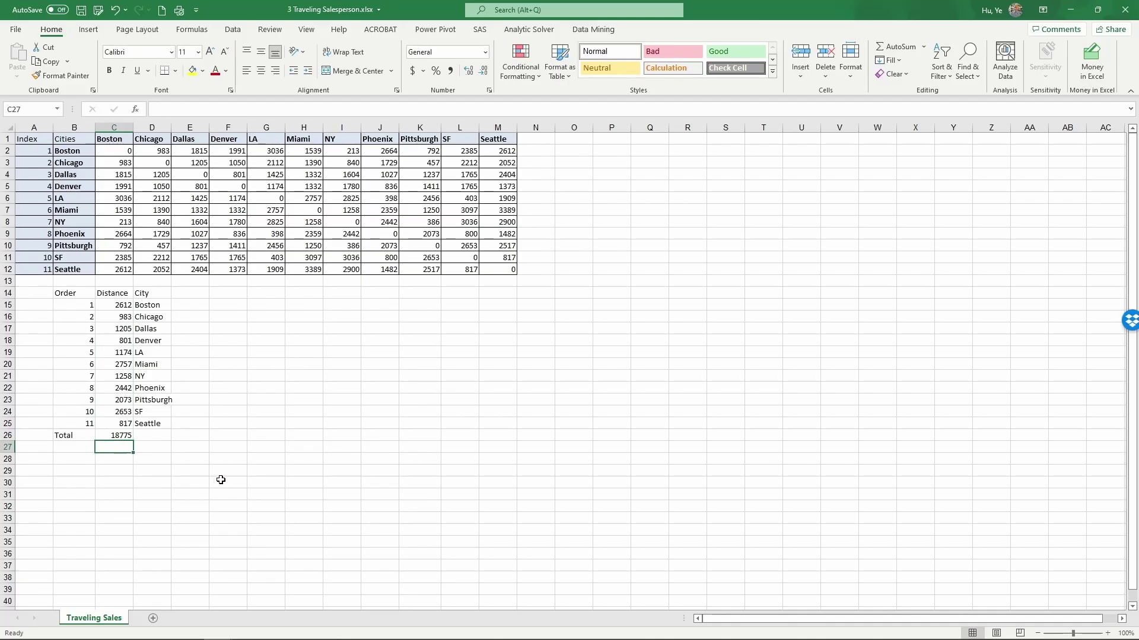
# Step: Enter the fixed value 18775 in C27 and label B27 'Bad Total'
pyautogui.write('18775')
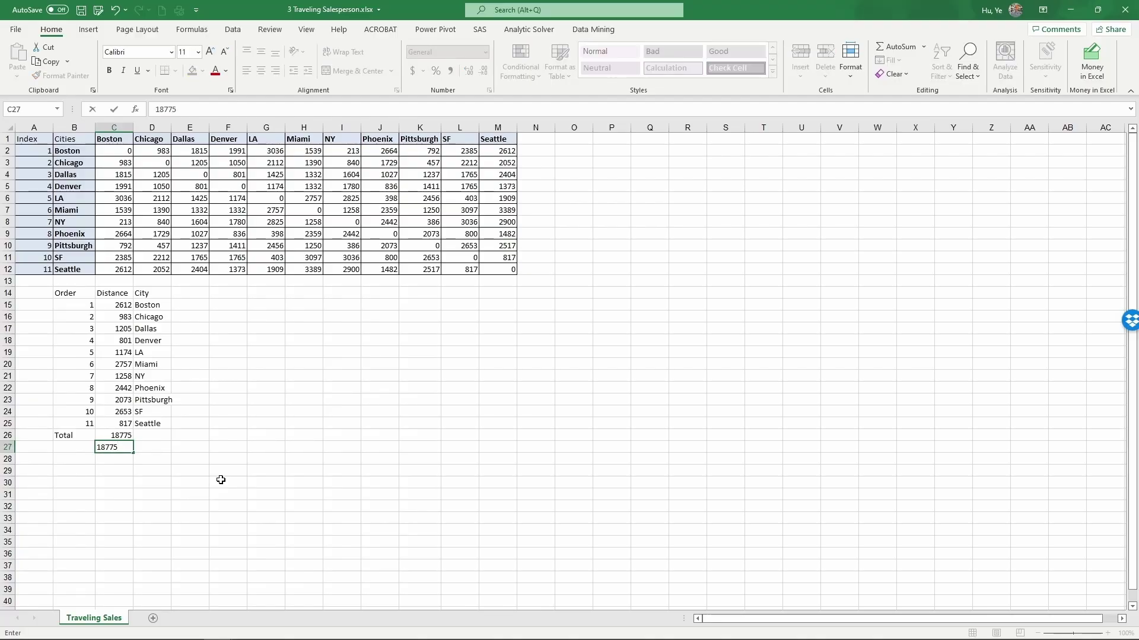
pyautogui.press('Return')
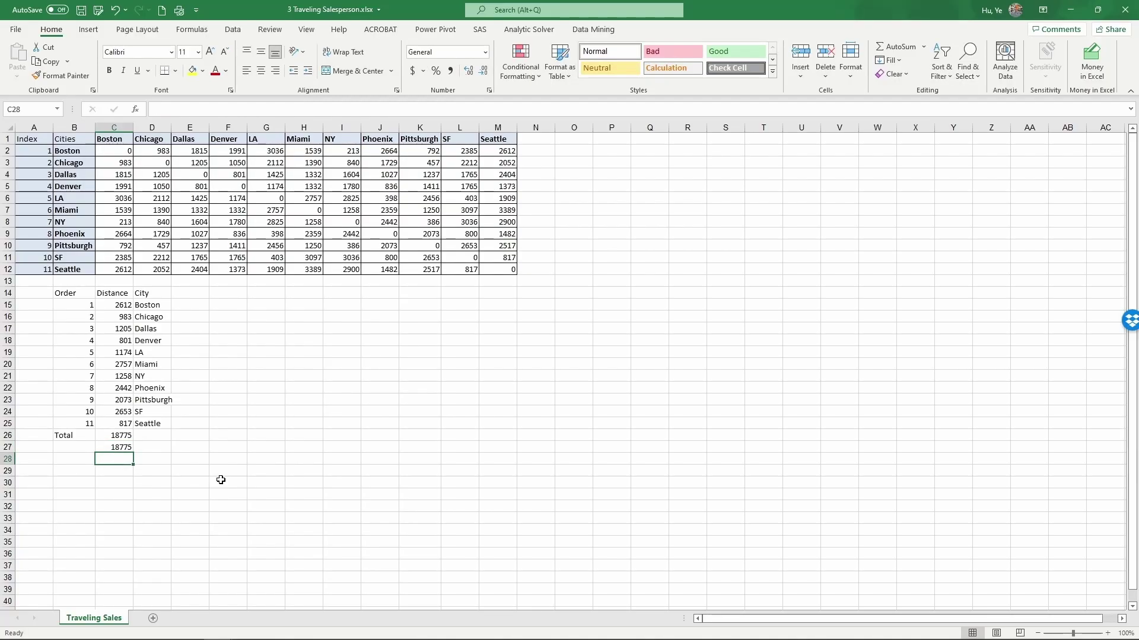
pyautogui.press('Up')
pyautogui.press('Left')
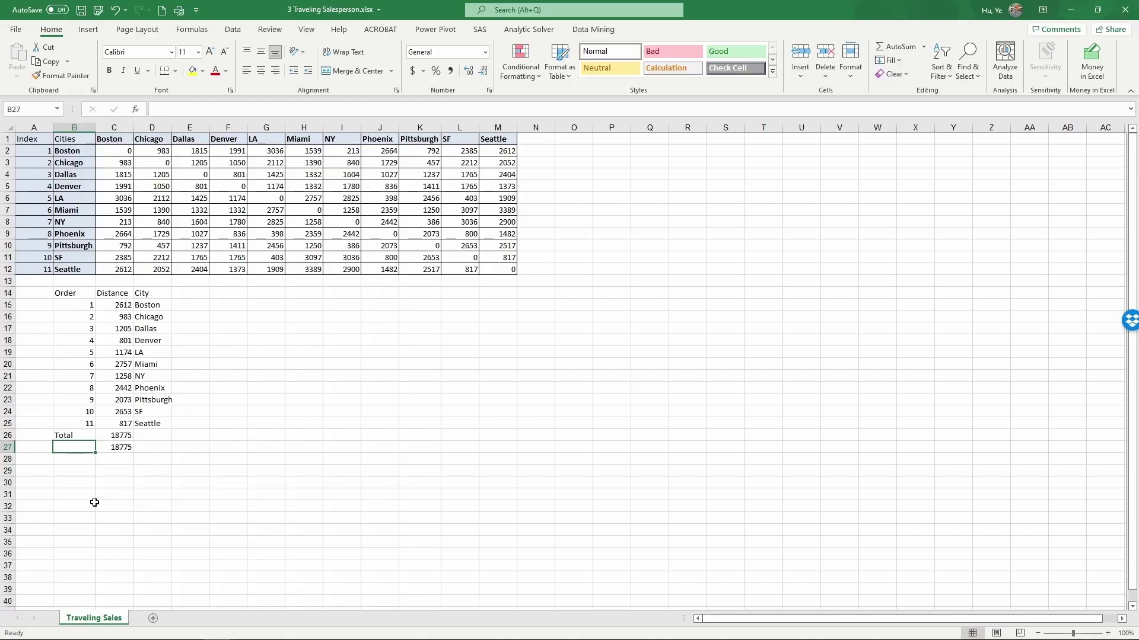
pyautogui.write('Bad Total')
pyautogui.hotkey('ctrl', 'Return')
pyautogui.moveTo(87, 303); pyautogui.dragTo(80, 419)
pyautogui.click(125, 439)
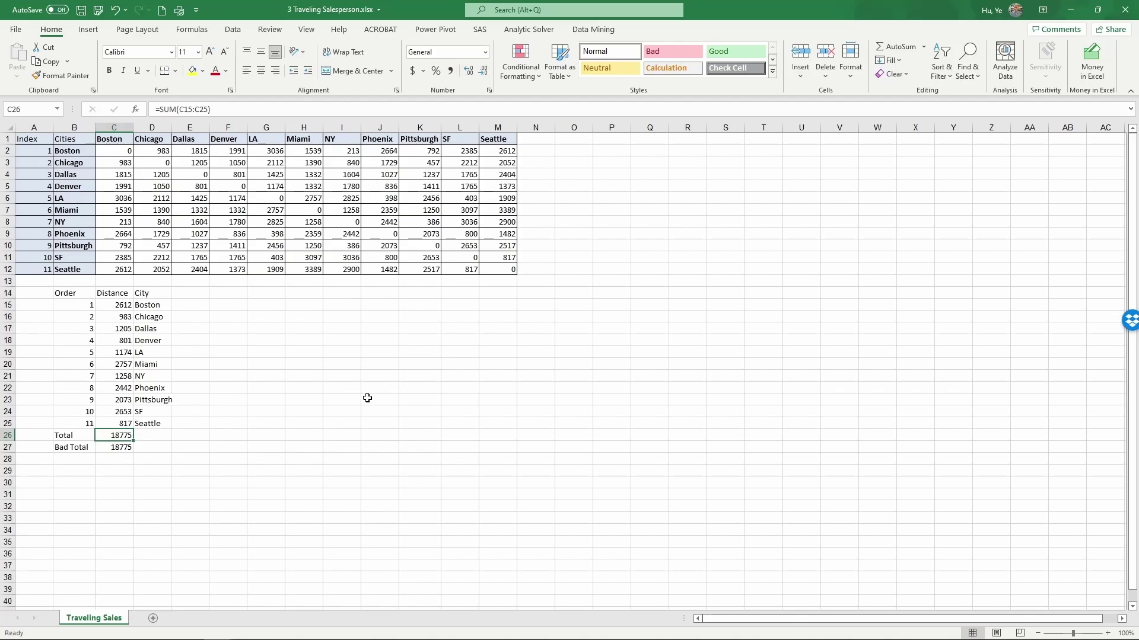
# Step: Set Solver to minimize $C$26 by changing the Order cells $B$15:$B$25
pyautogui.click(235, 30)
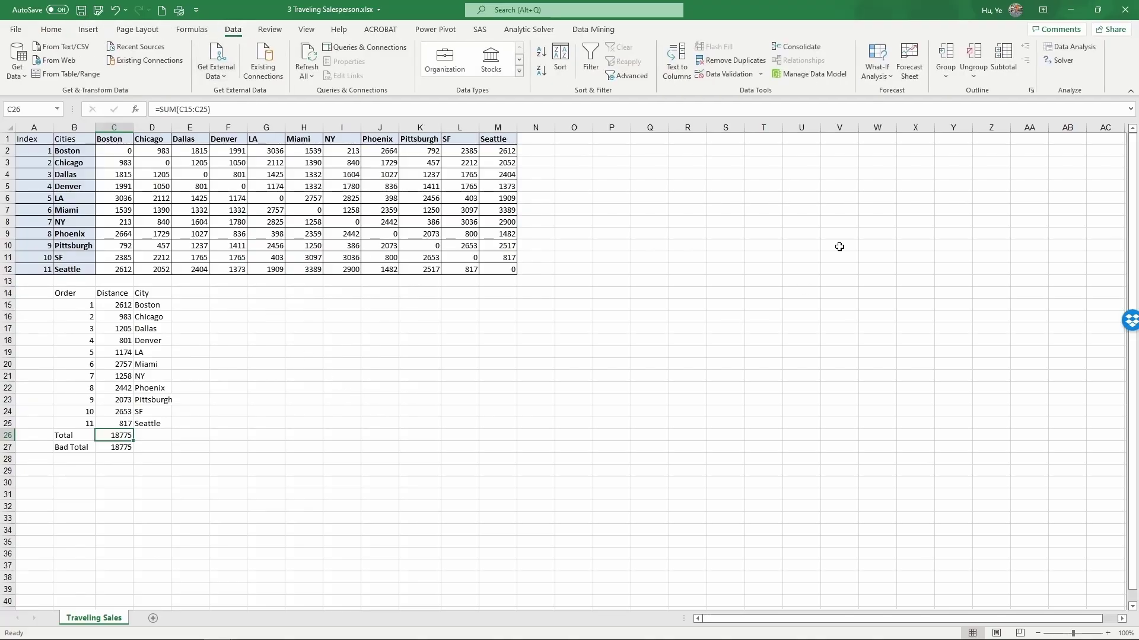
pyautogui.click(1057, 60)
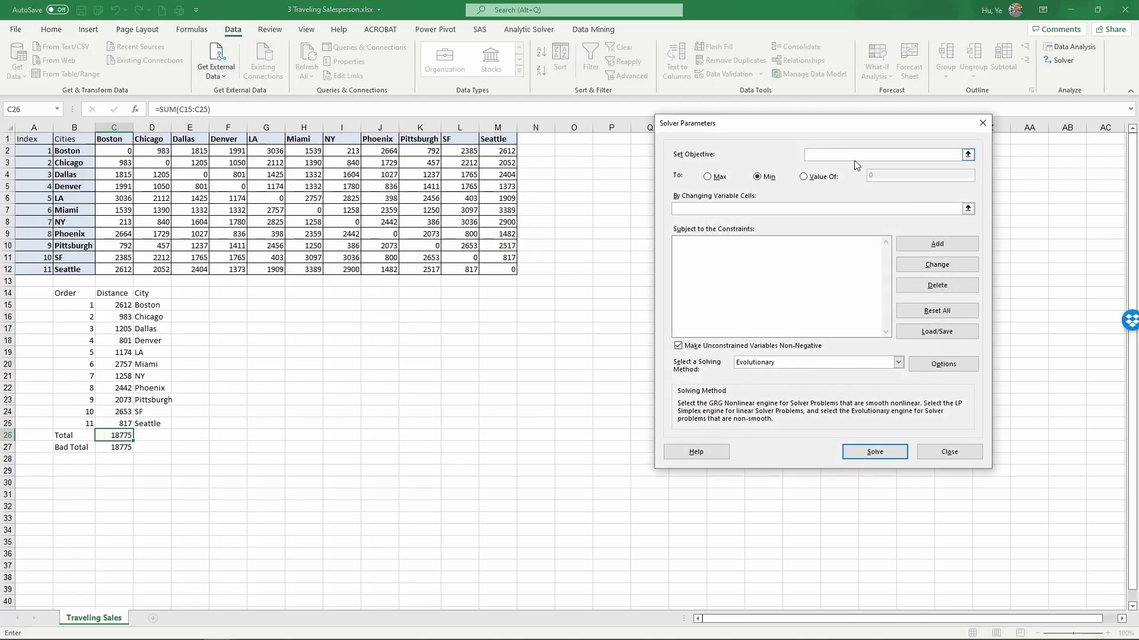
pyautogui.moveTo(840, 128); pyautogui.dragTo(637, 157)
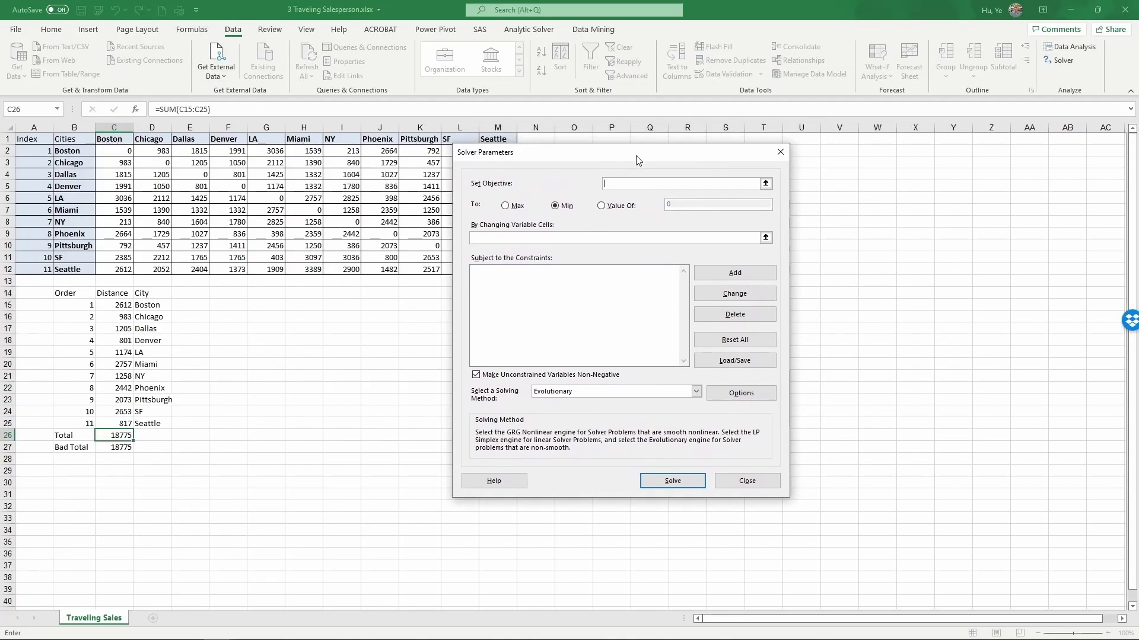
pyautogui.click(101, 439)
pyautogui.click(555, 207)
pyautogui.click(525, 238)
pyautogui.moveTo(86, 304); pyautogui.dragTo(78, 426)
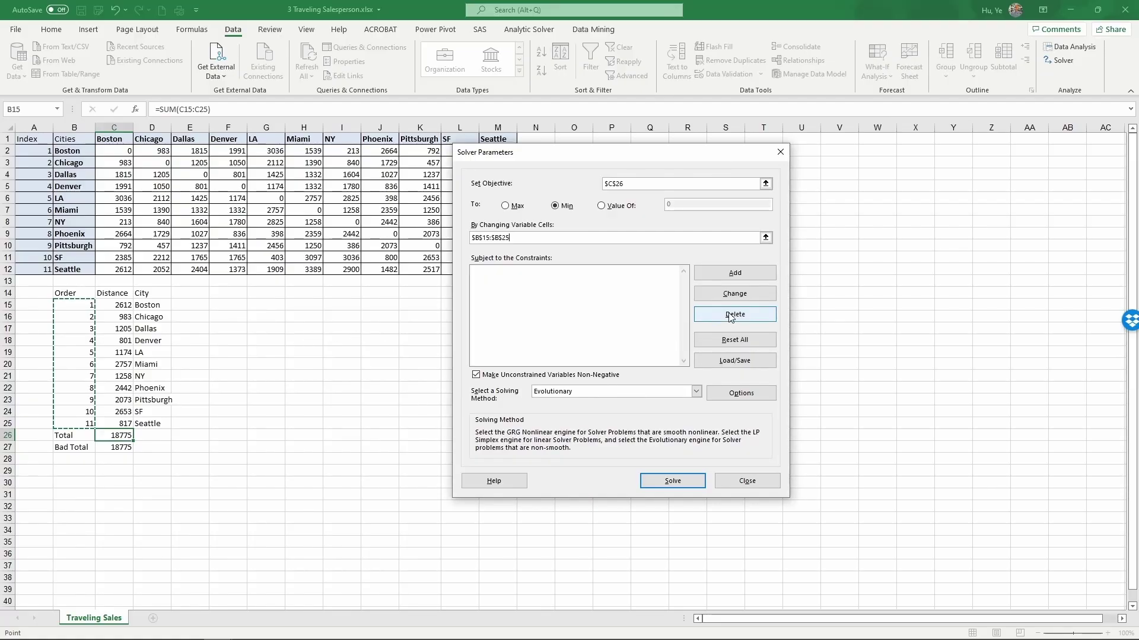
# Step: Add an AllDifferent constraint on $B$15:$B$25 and keep the Evolutionary solving method
pyautogui.click(735, 273)
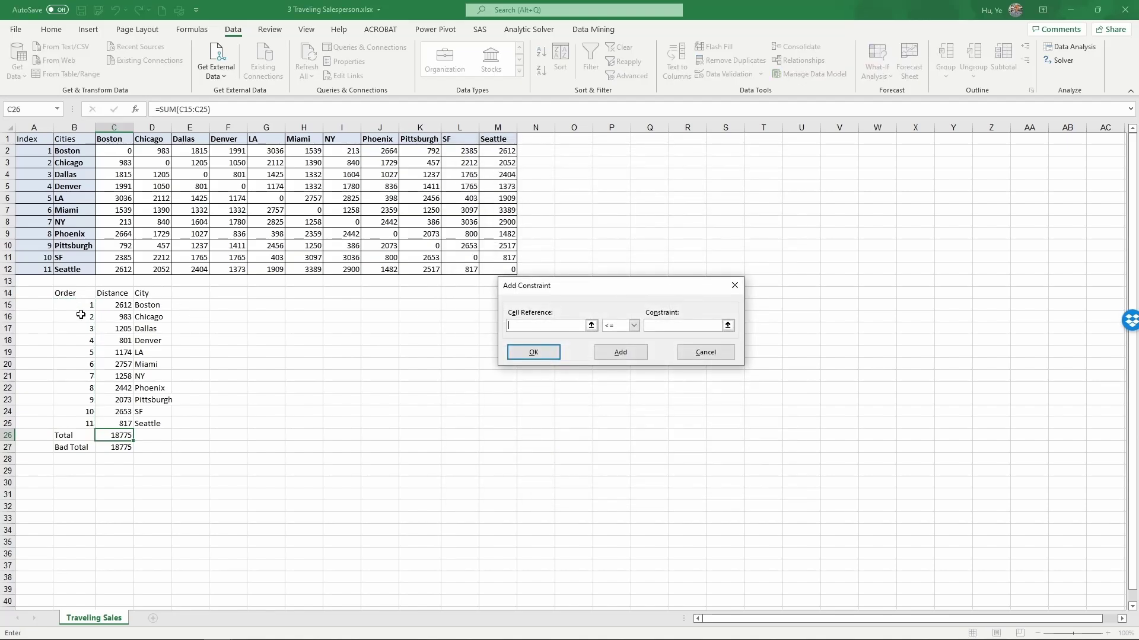
pyautogui.moveTo(71, 303); pyautogui.dragTo(79, 422)
pyautogui.click(634, 325)
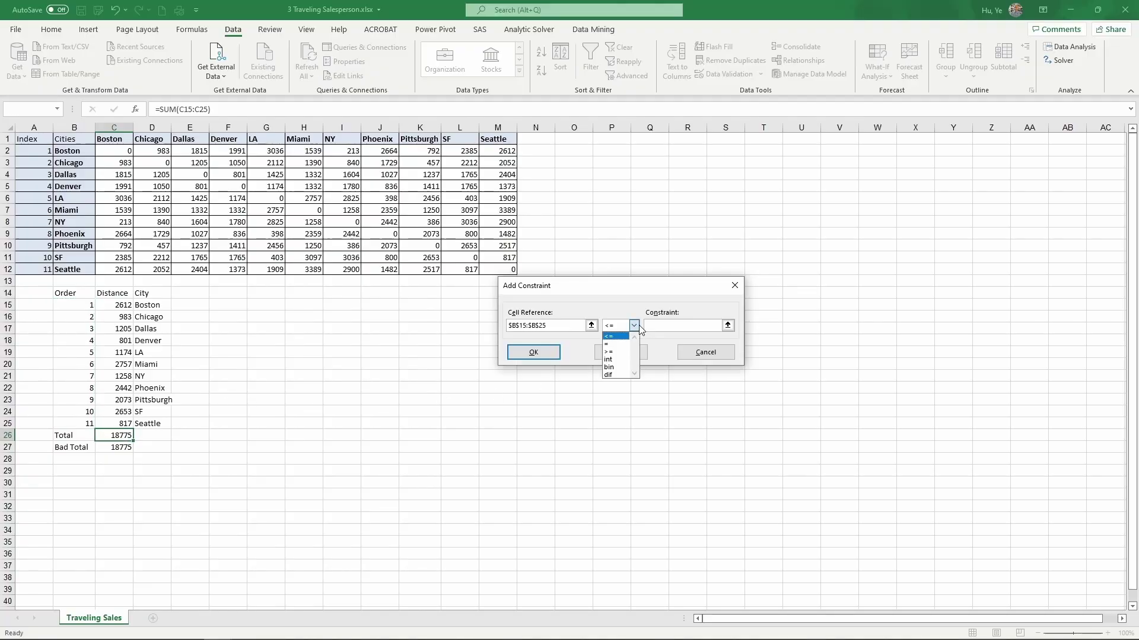
pyautogui.click(615, 375)
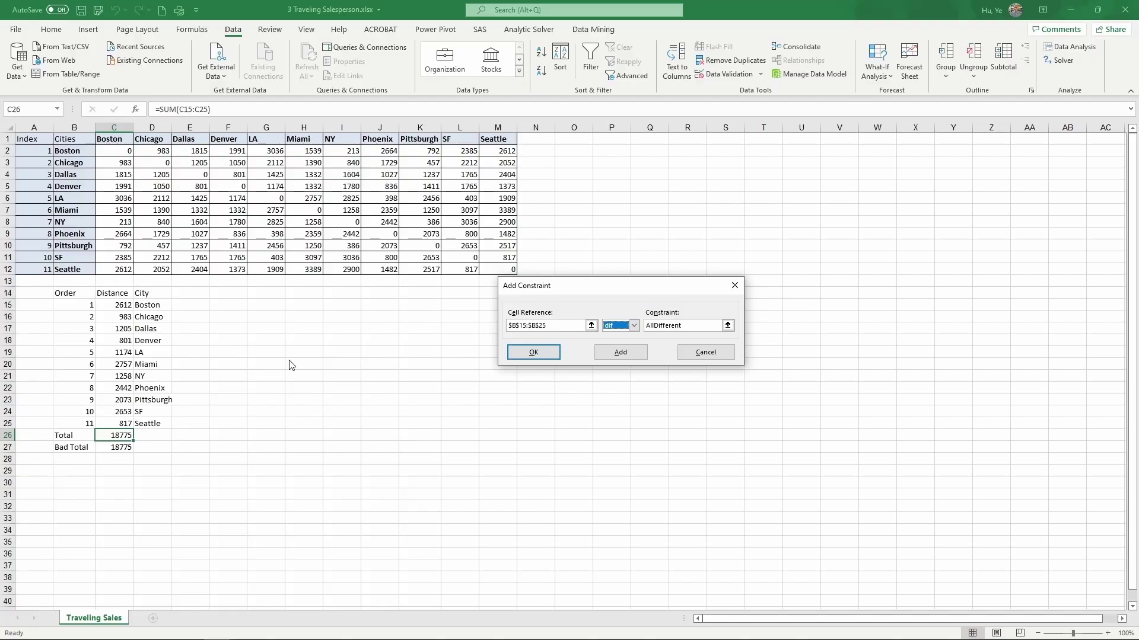
pyautogui.click(533, 353)
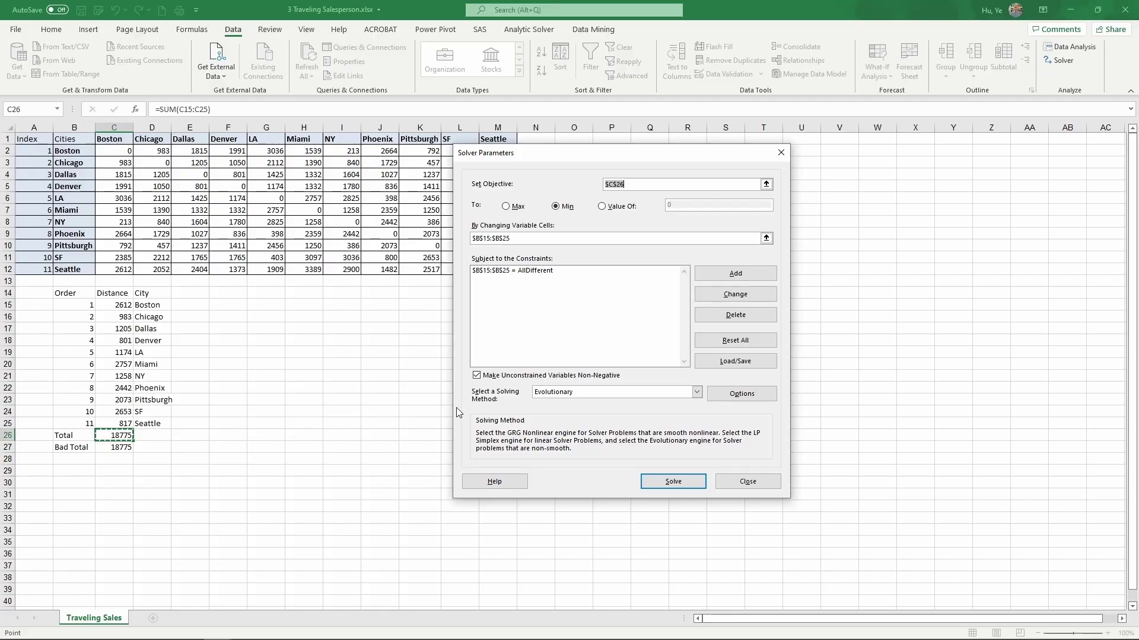
pyautogui.click(696, 392)
pyautogui.click(659, 423)
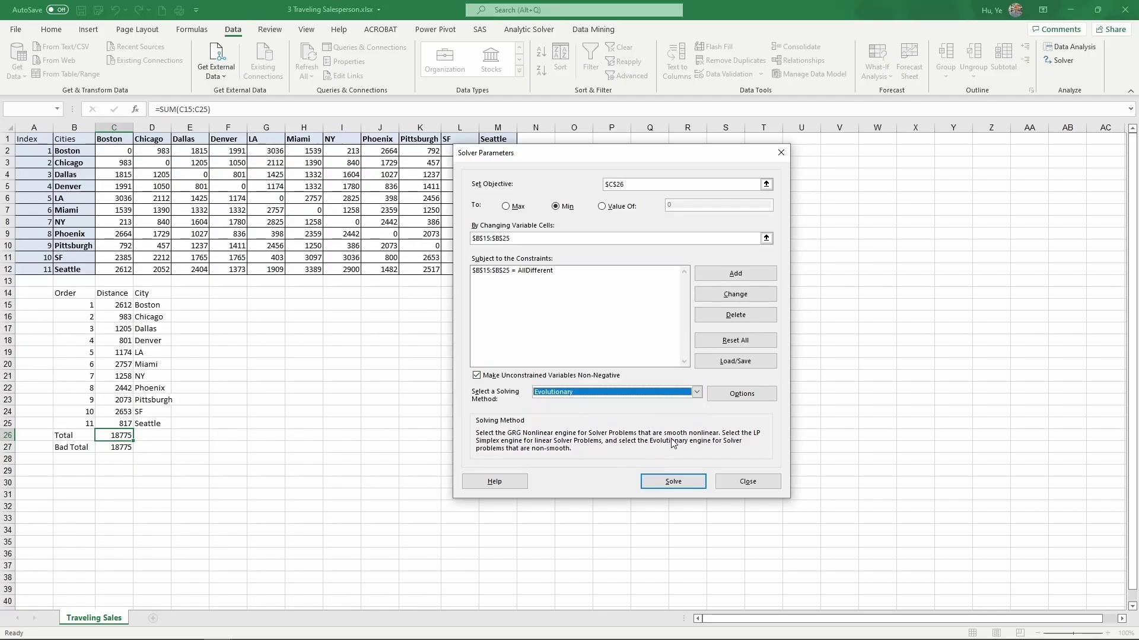
pyautogui.click(739, 395)
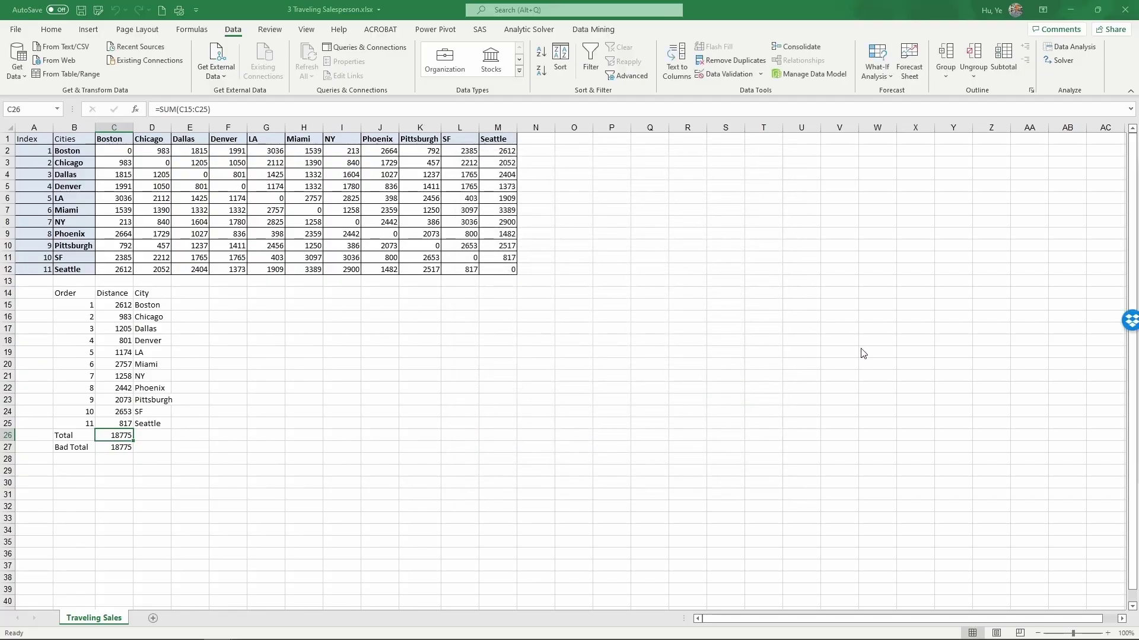
# Step: Set the Evolutionary no-improvement time limit to 300 seconds and run Solver, reaching 8995
pyautogui.click(595, 179)
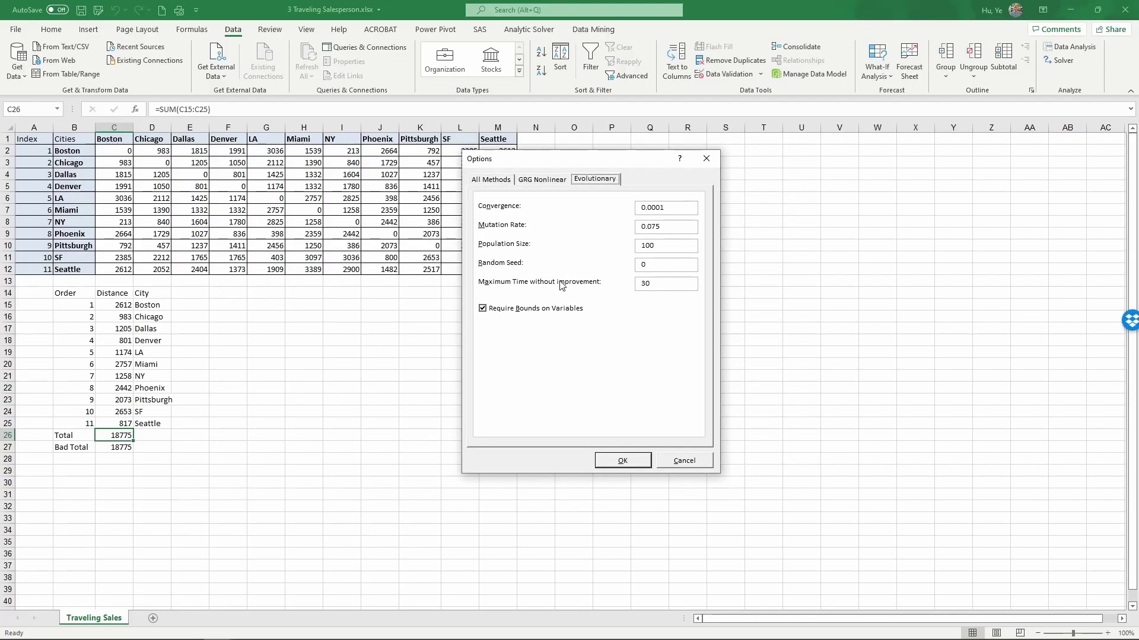
pyautogui.click(660, 286)
pyautogui.write('0')
pyautogui.click(623, 461)
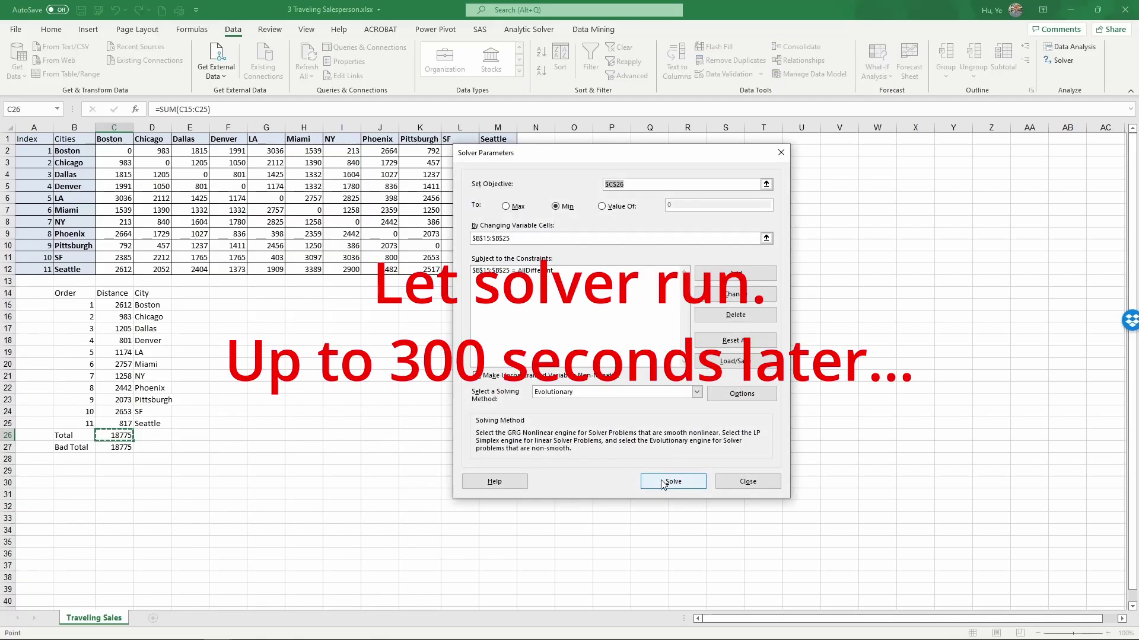
pyautogui.click(664, 482)
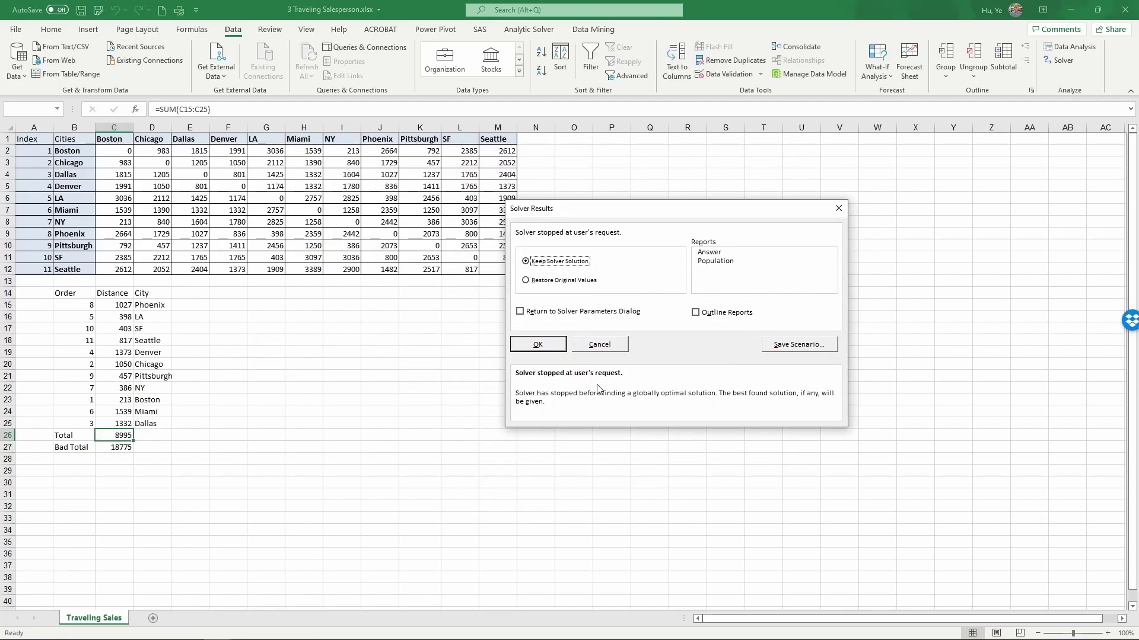
# Step: Keep Solver's solution with the 8995 total and select Boston's cell D23
pyautogui.click(539, 345)
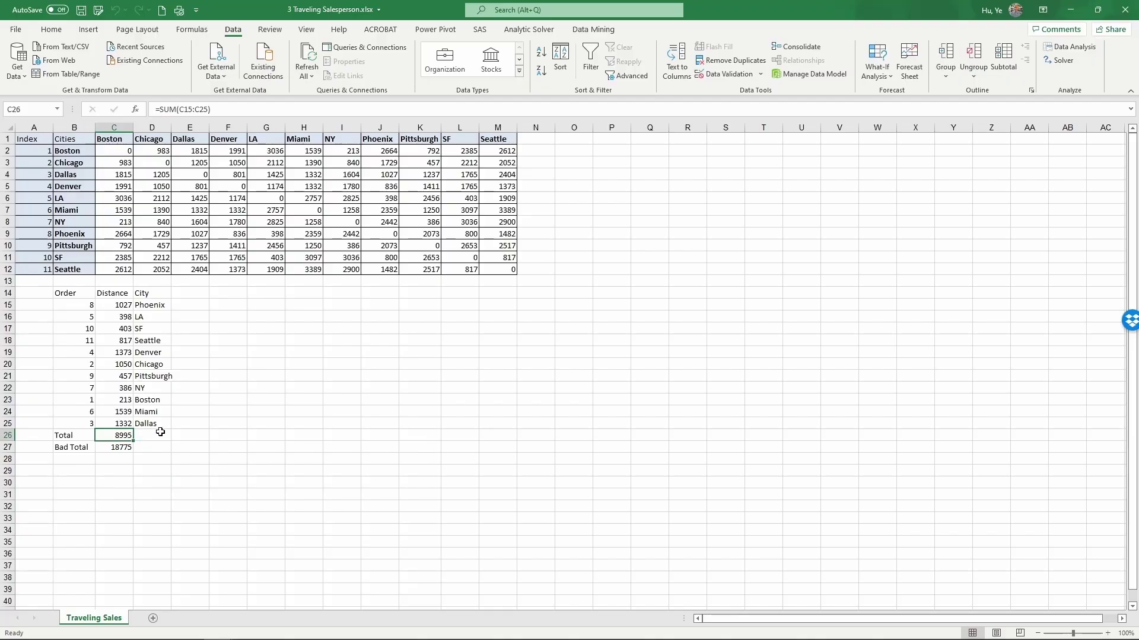
pyautogui.click(159, 399)
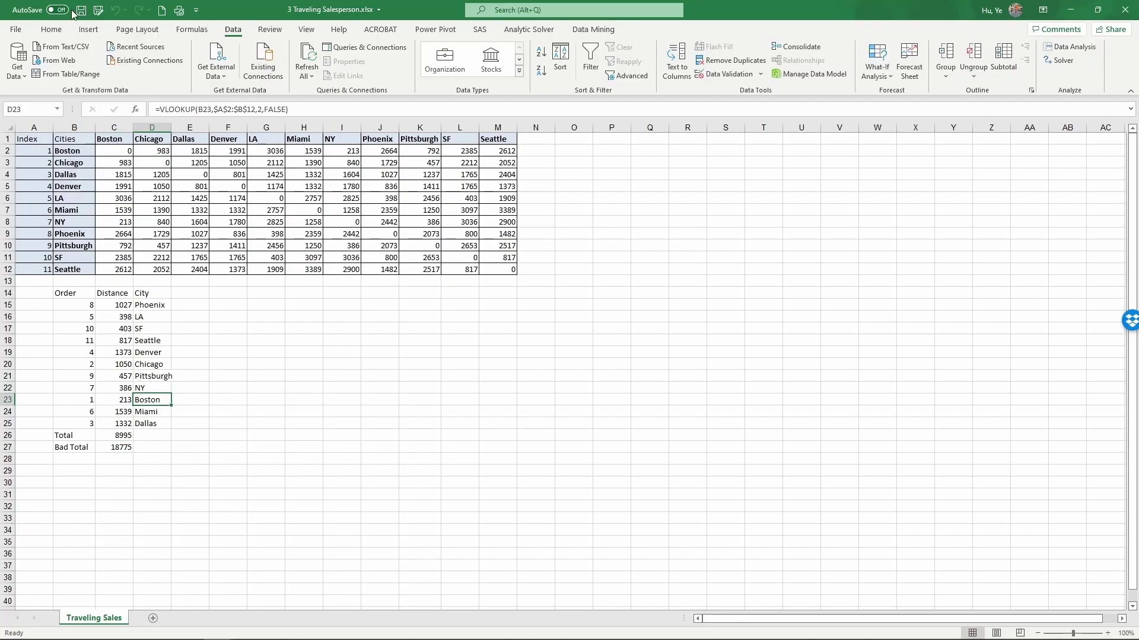
# Step: Apply the Neutral style to Boston in D23 and note '<< starting point' in E23
pyautogui.click(51, 29)
pyautogui.click(611, 68)
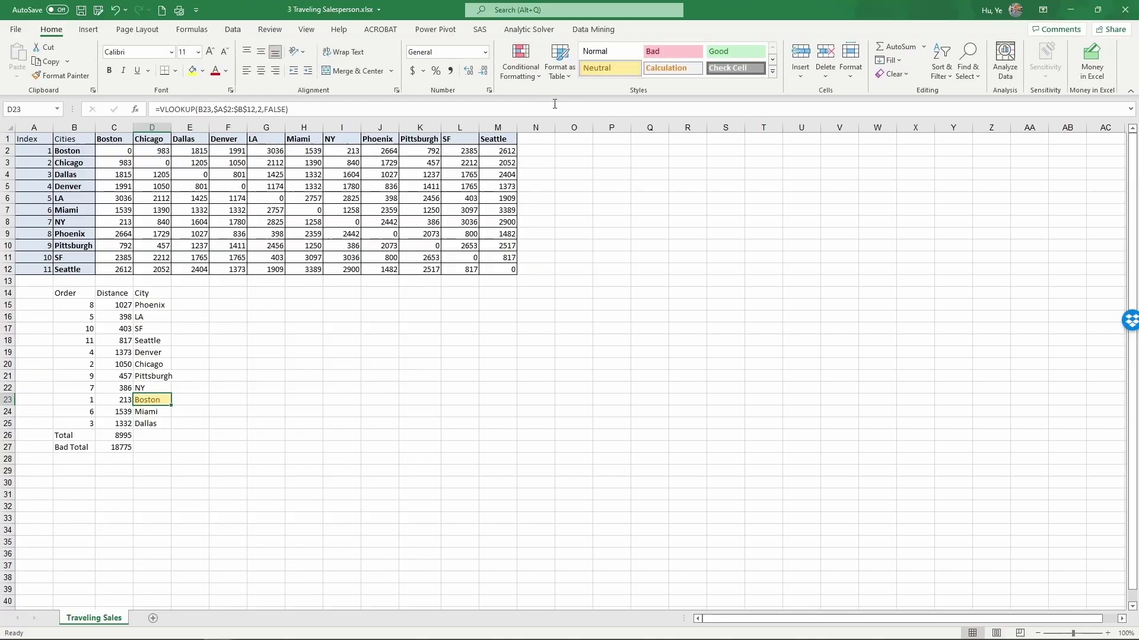
pyautogui.click(191, 396)
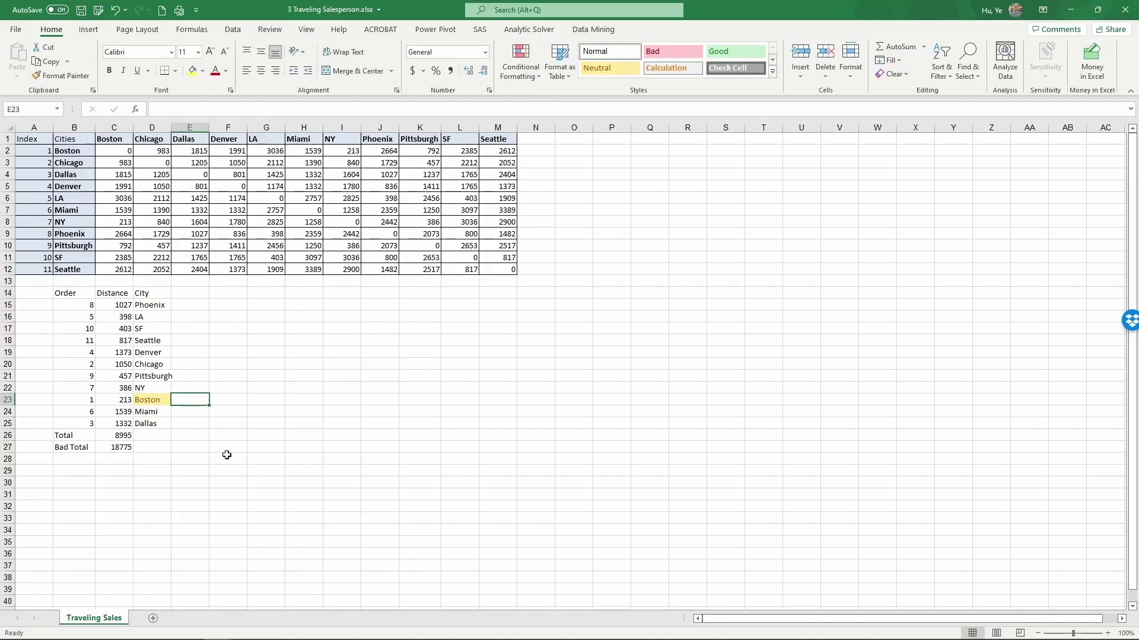
pyautogui.write('<<')
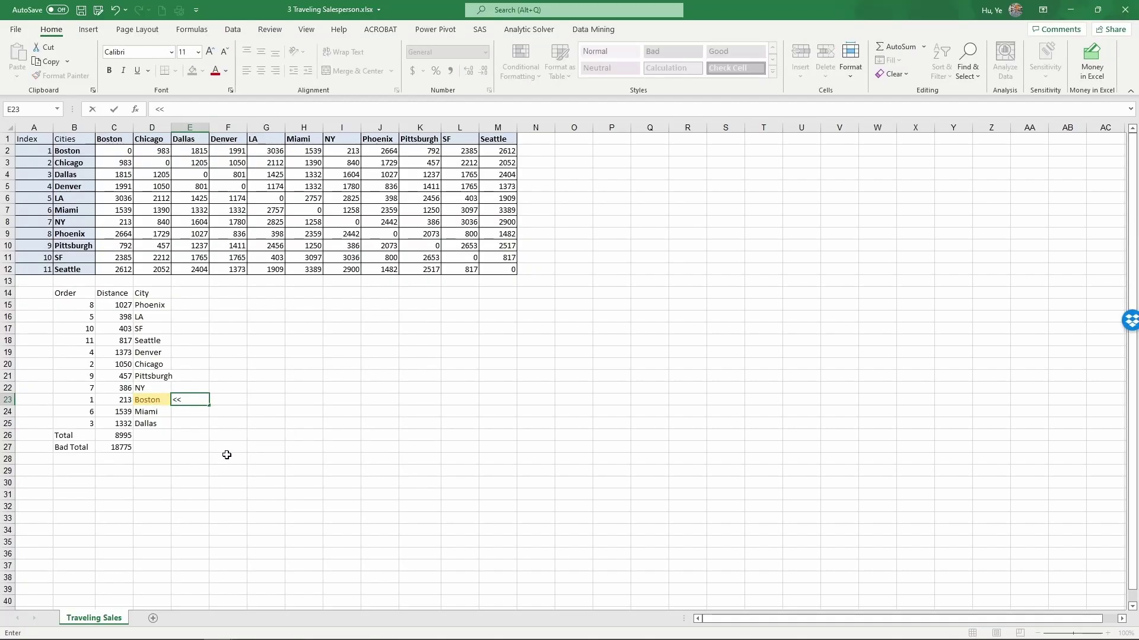
pyautogui.write(' starting point')
pyautogui.press('Return')
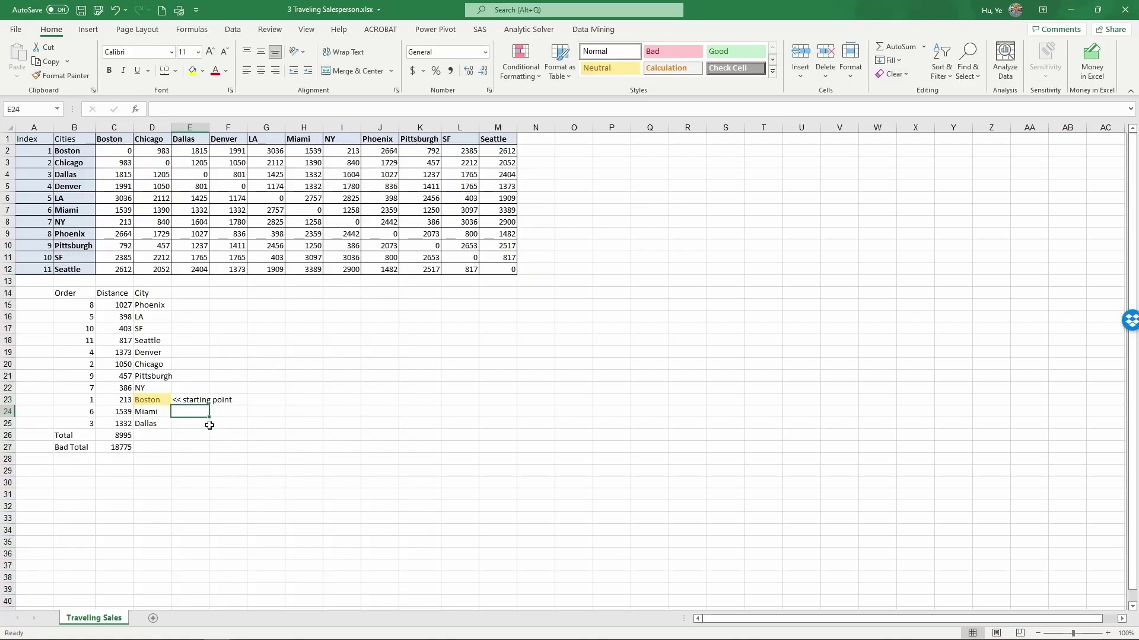
# Step: Review the city lookup formulas in D15:D25 and the total formula in C26
pyautogui.click(148, 403)
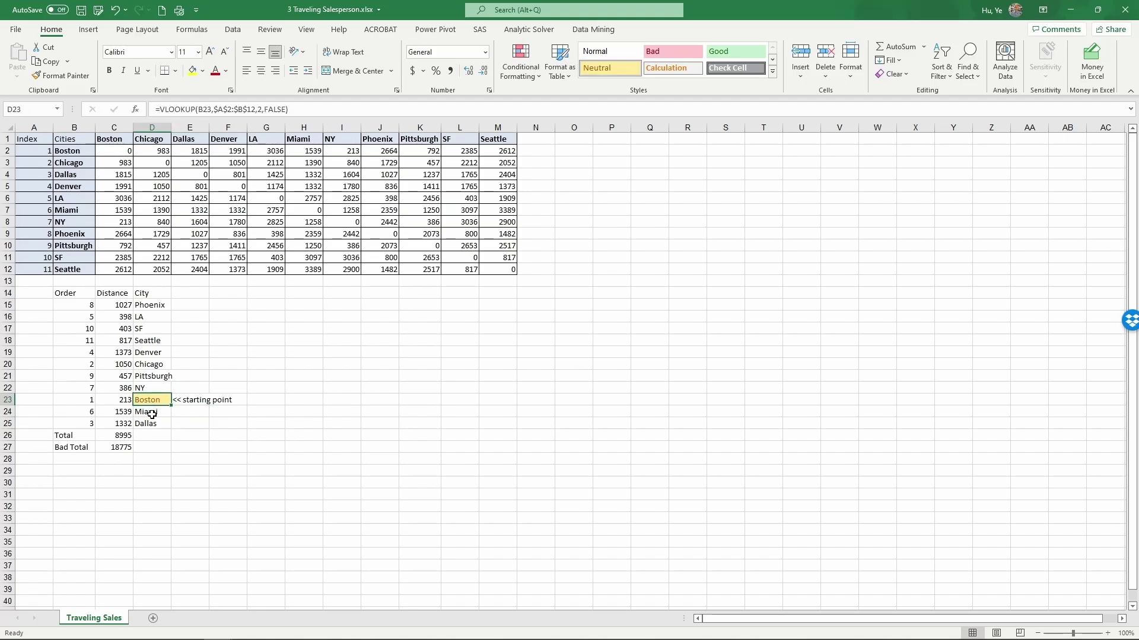
pyautogui.click(152, 415)
pyautogui.click(155, 424)
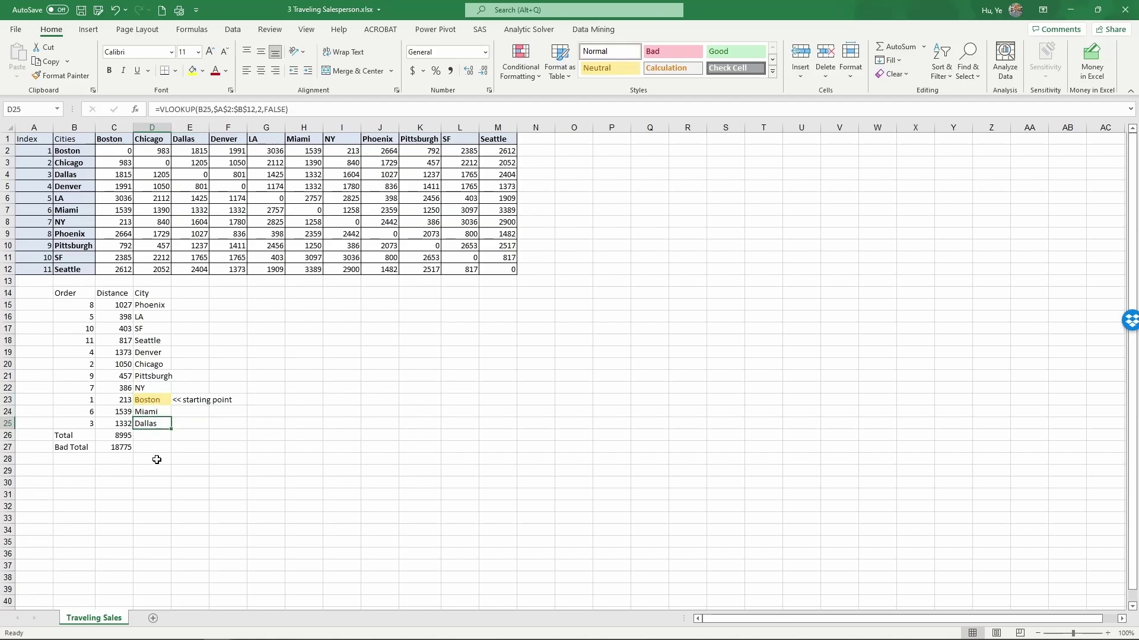
pyautogui.click(158, 306)
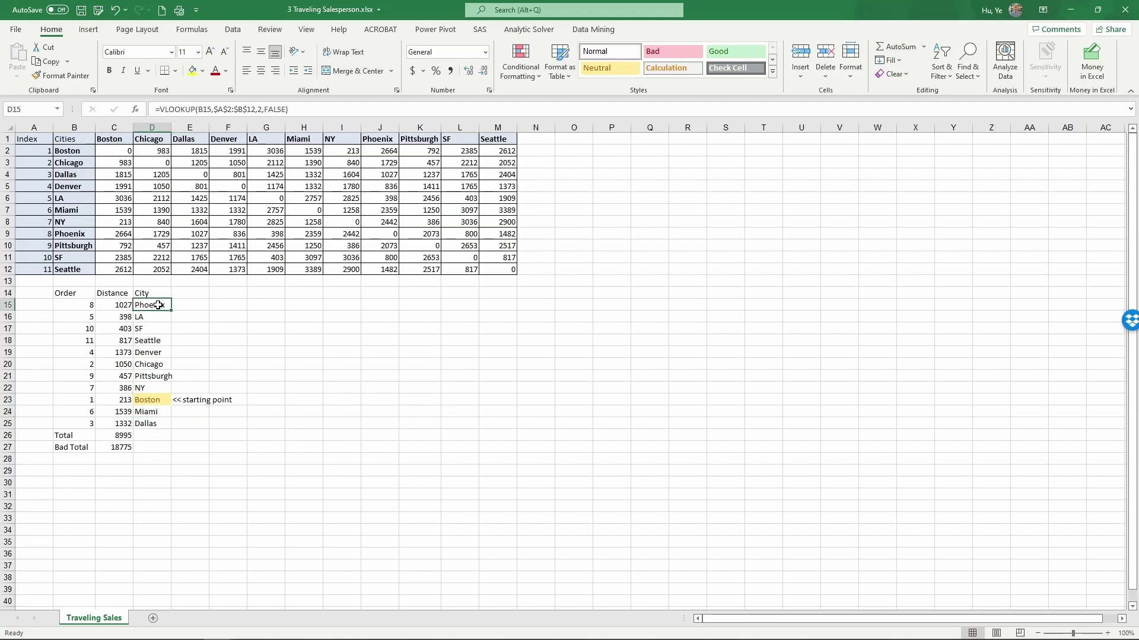
pyautogui.click(149, 319)
pyautogui.click(151, 327)
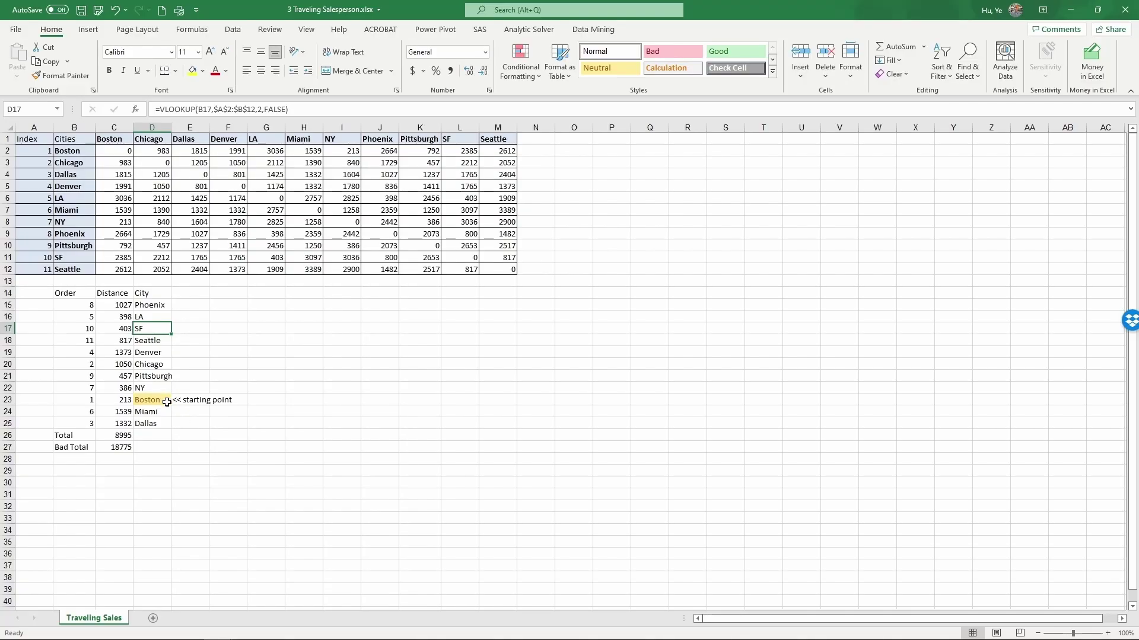
pyautogui.moveTo(167, 402); pyautogui.dragTo(156, 416)
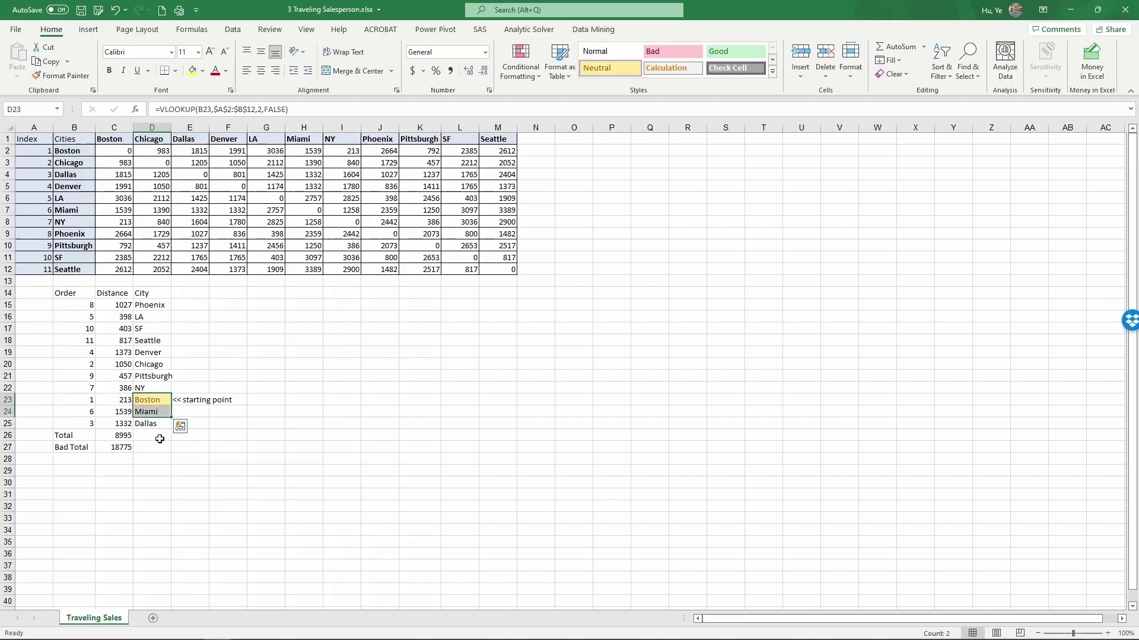
pyautogui.click(161, 390)
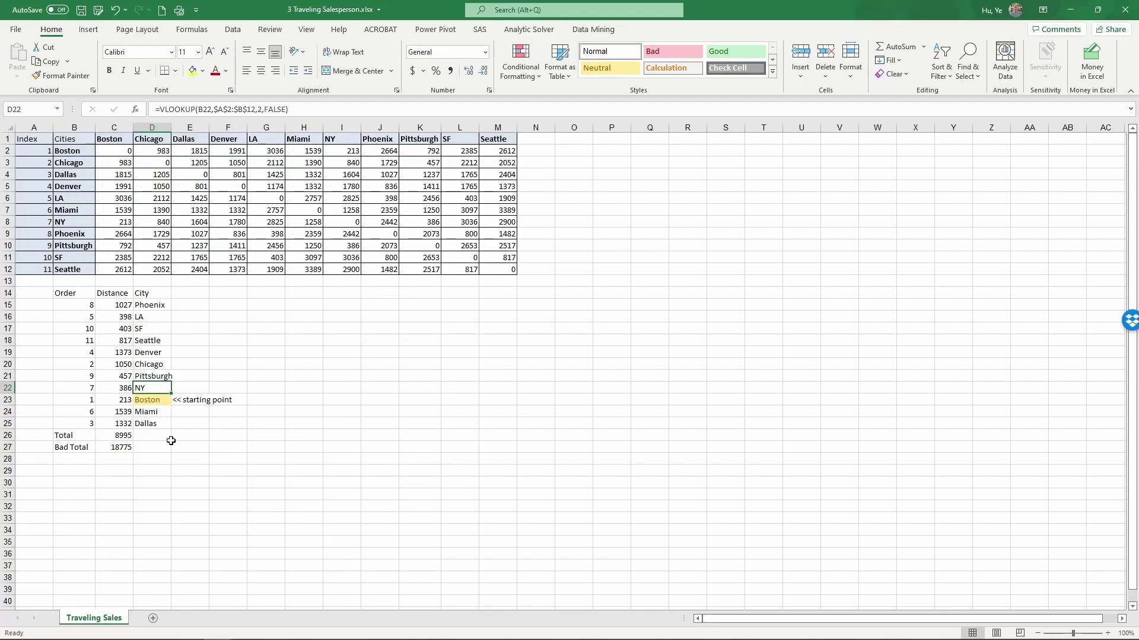
pyautogui.click(160, 416)
pyautogui.click(160, 401)
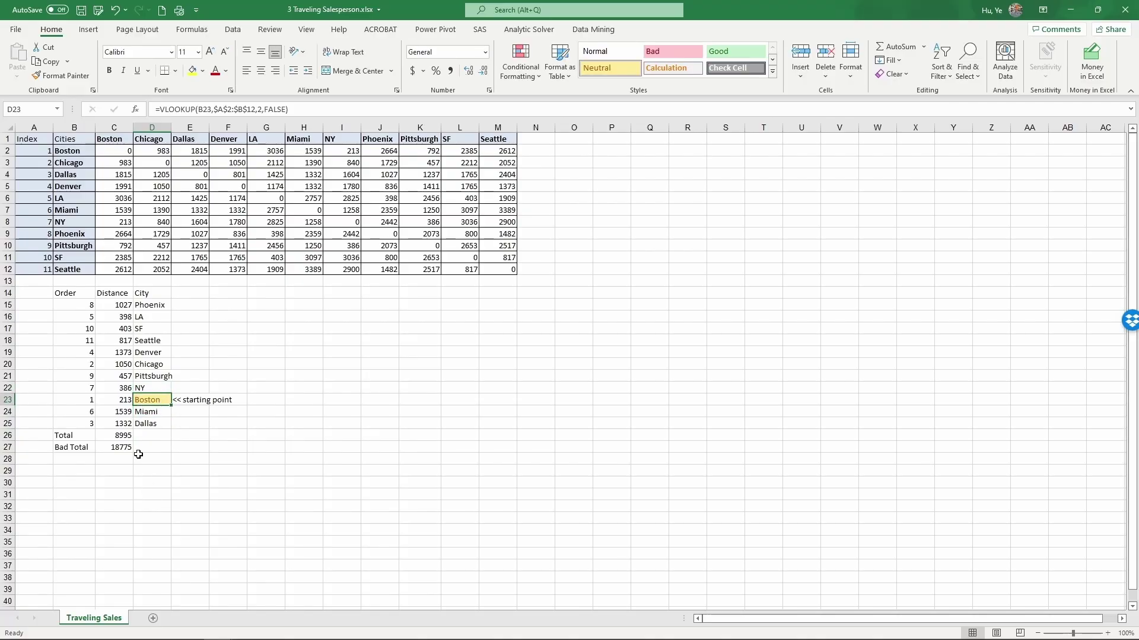
pyautogui.click(121, 437)
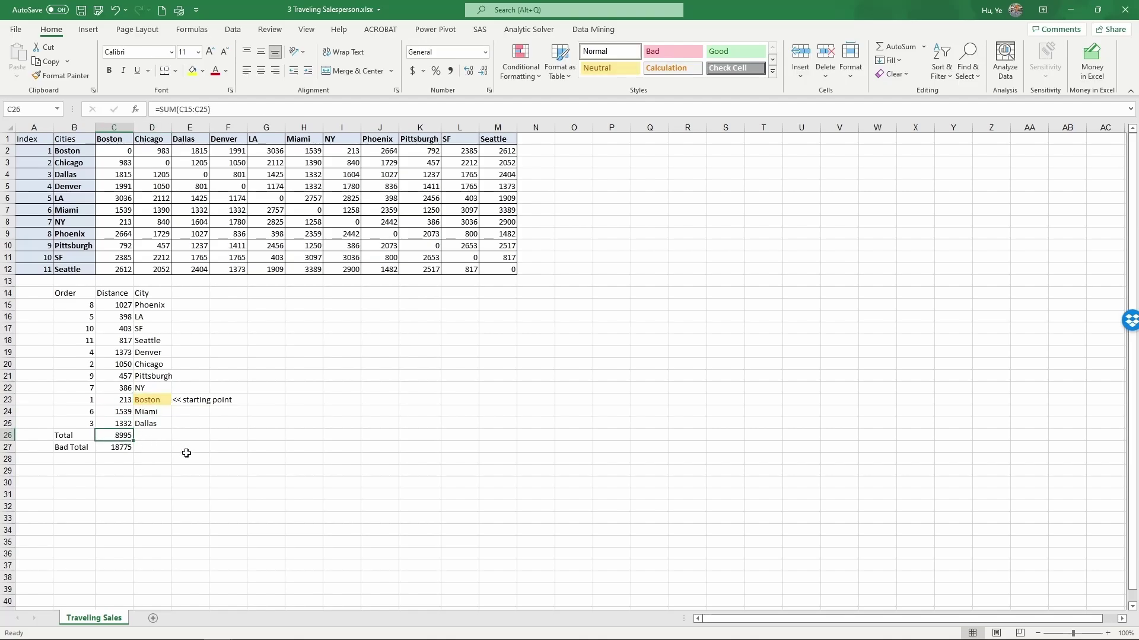